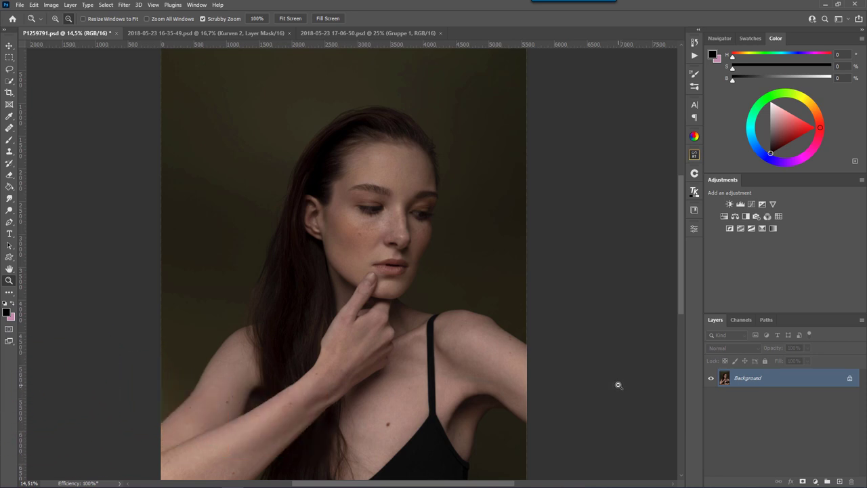
- Create a new layer named DB in Soft Light mode, filled with Soft-Light-neutral 50% gray
key(alt)
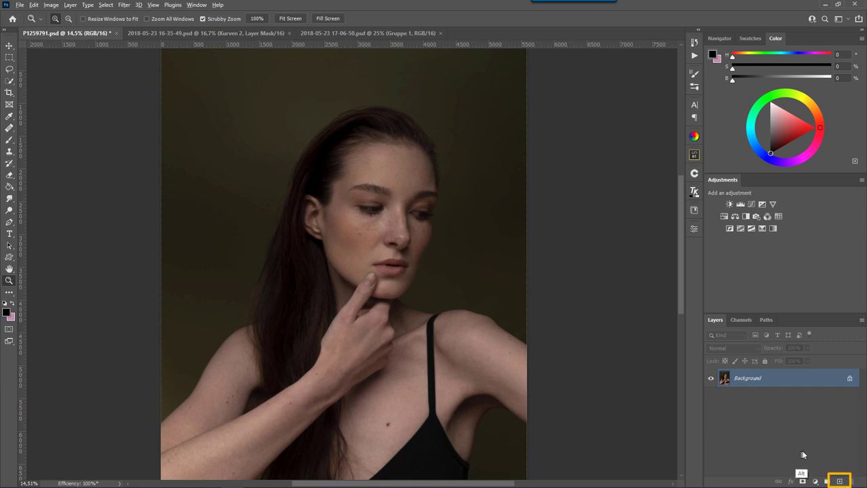
alt+click(840, 481)
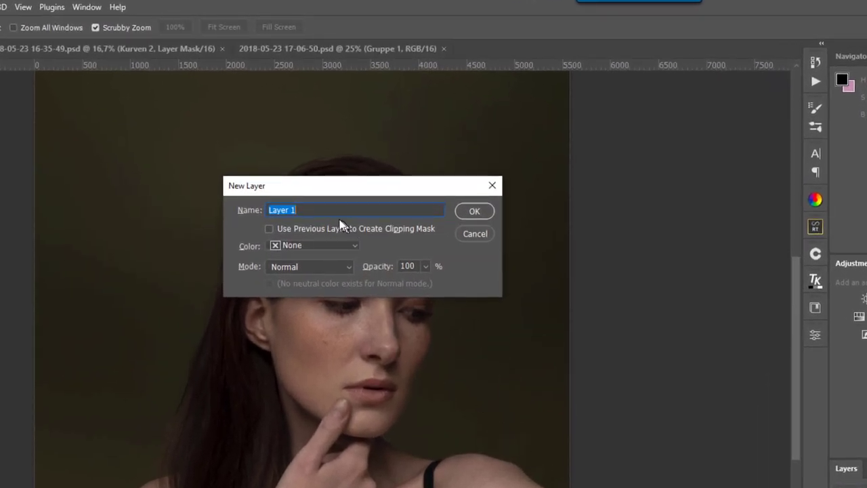
text(DB)
click(316, 268)
click(316, 459)
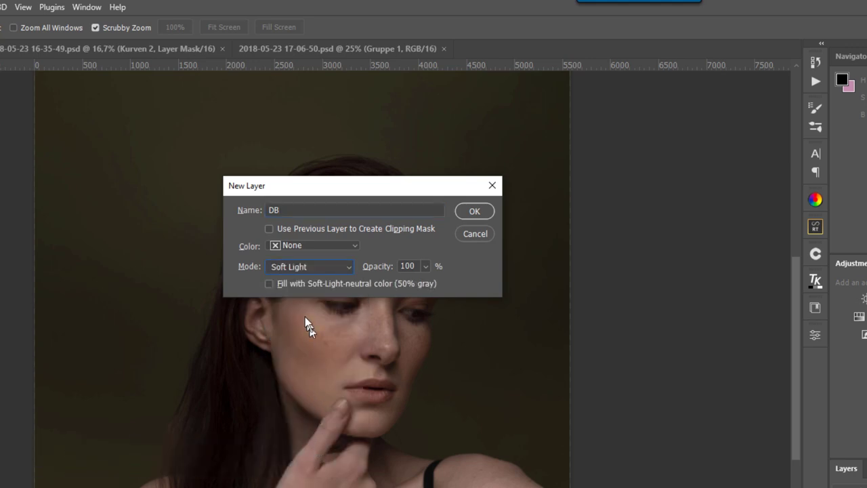
click(293, 271)
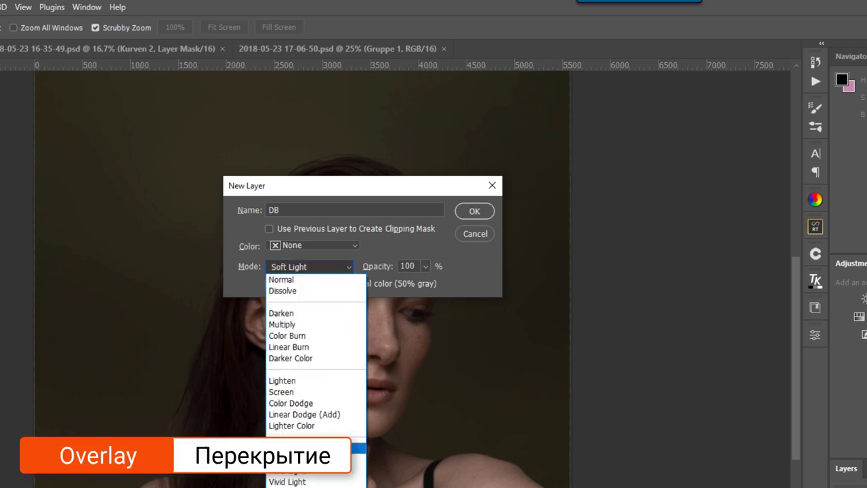
key(Escape)
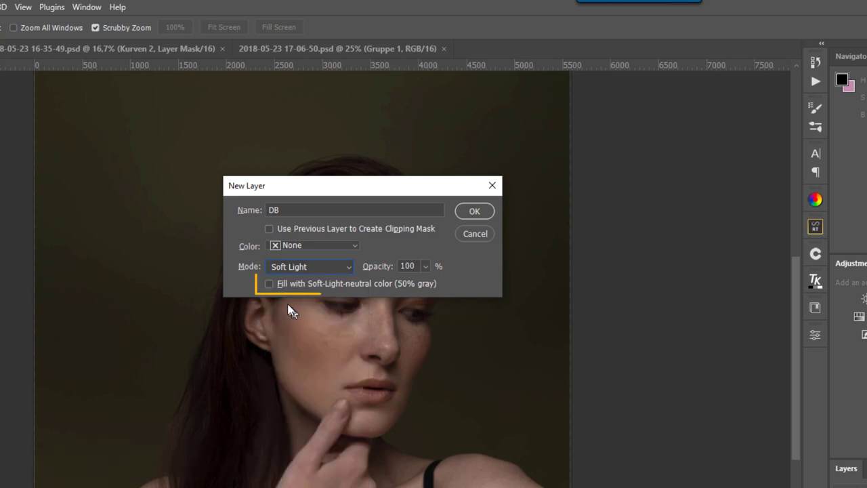
click(269, 284)
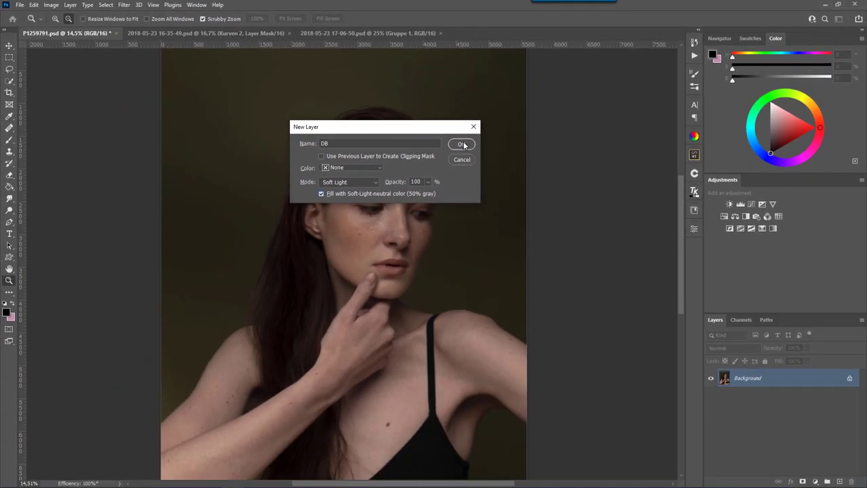
- Confirm the DB layer and paint black and white demo strokes on the face with a 600 px brush
key(Return)
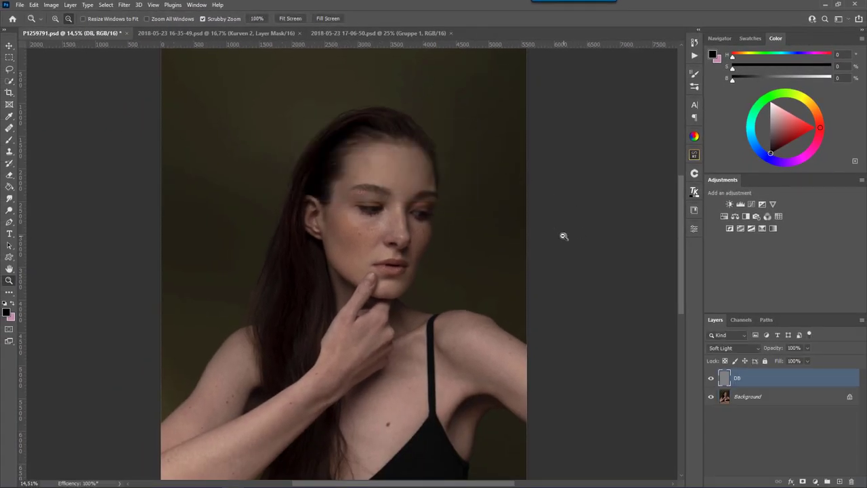
key(b)
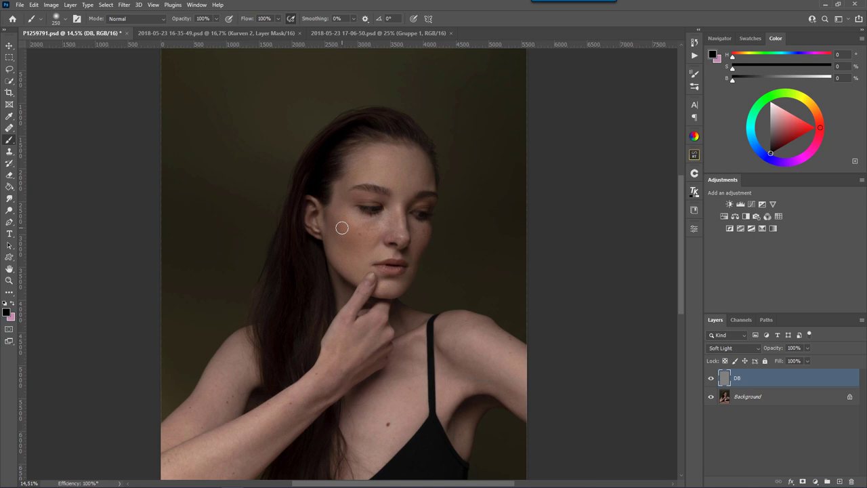
key(bracketright)
key(bracketright)
key(bracketright)
mouse_move(386, 130)
mouse_down()
mouse_move(341, 205)
mouse_move(368, 190)
mouse_up()
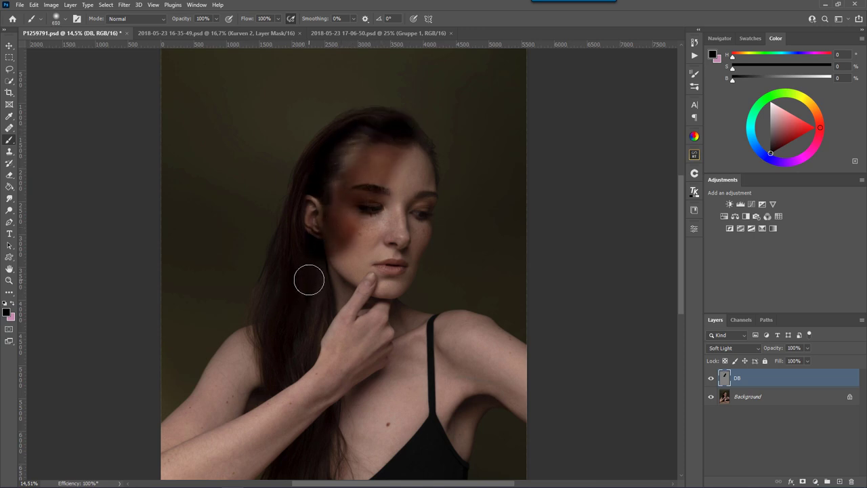
key(x)
mouse_move(433, 207)
mouse_down()
mouse_move(441, 174)
mouse_move(423, 310)
mouse_up()
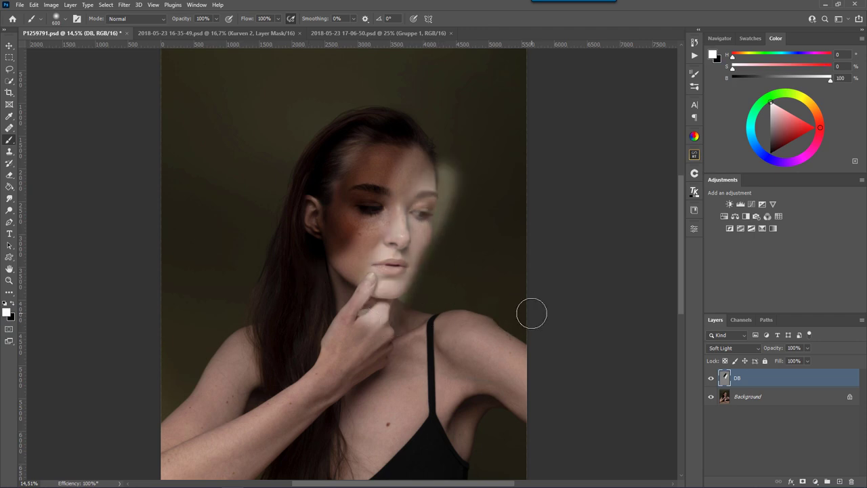
- Set up a Soft Round brush at 1% flow and size 175, zoomed in on the face
right_click(352, 281)
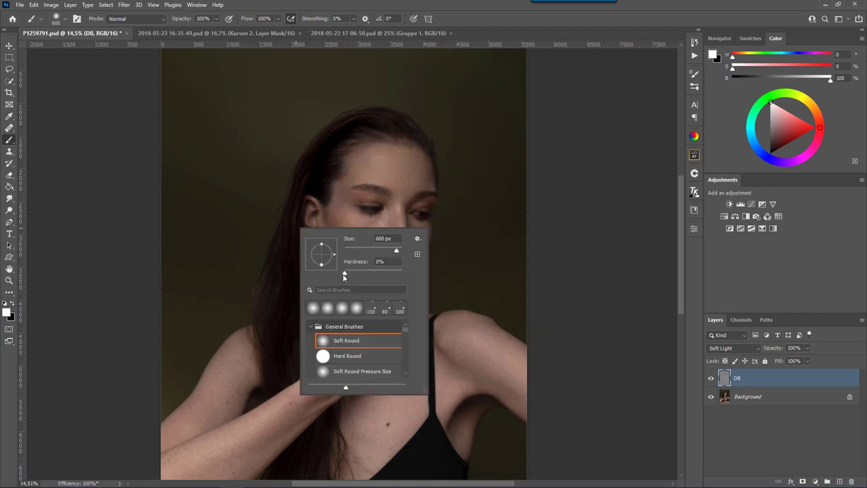
key(Return)
key(shift+0)
key(shift+1)
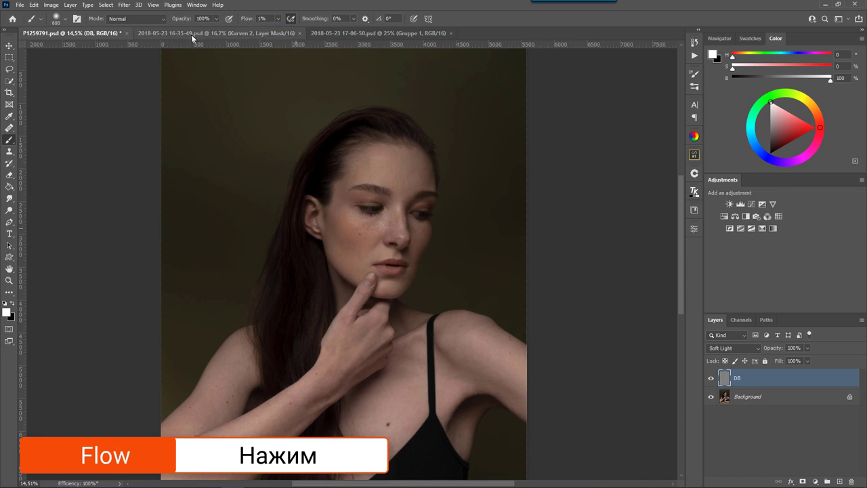
key(bracketleft)
key(bracketleft)
key(bracketleft)
key(bracketleft)
key(bracketleft)
key(bracketleft)
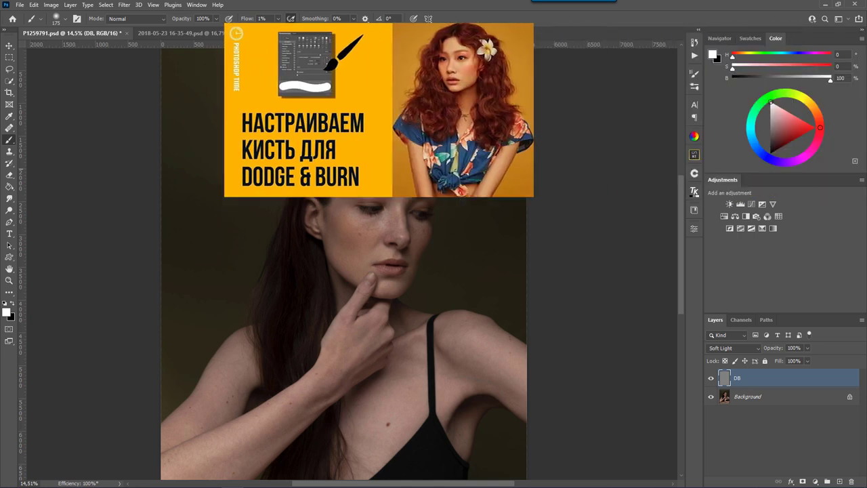
scroll(449, 169, up, 3)
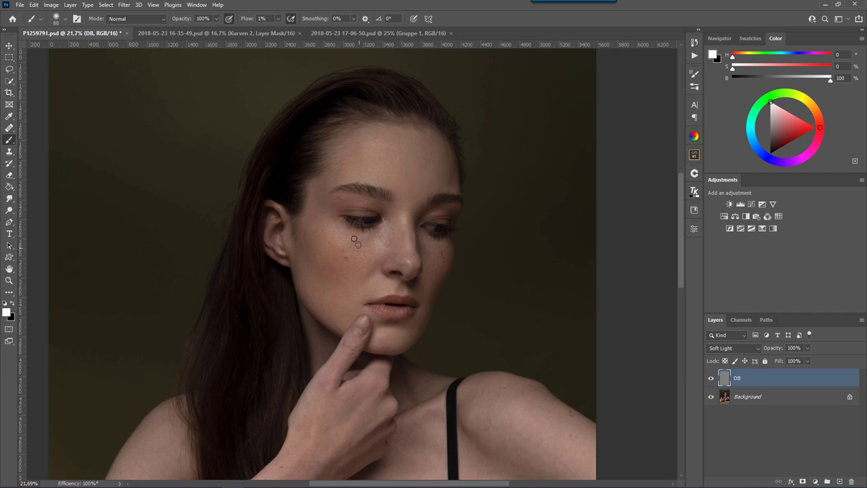
- Paint white lightening and black darkening on the face on DB, then switch DB to Overlay
key(bracketright)
key(bracketright)
key(bracketright)
key(bracketright)
key(bracketright)
key(bracketright)
key(x)
key(bracketleft)
key(bracketleft)
key(bracketleft)
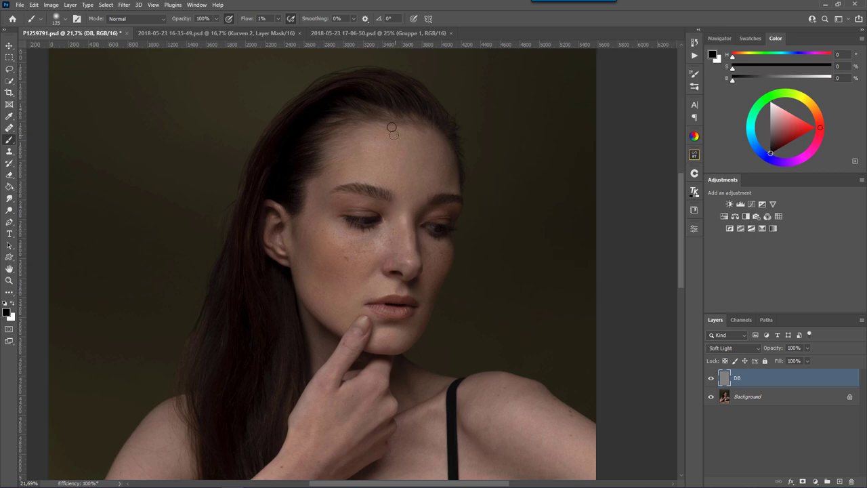
key(bracketleft)
key(bracketleft)
key(bracketleft)
click(711, 378)
key(x)
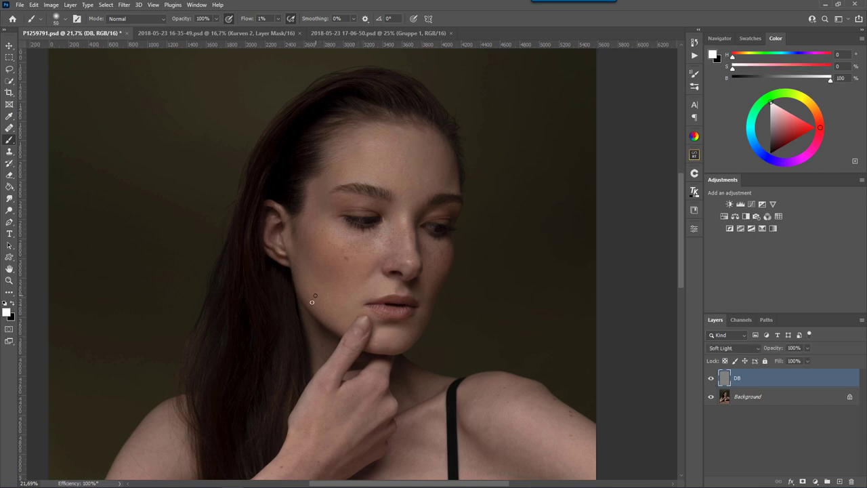
key(alt+shift+o)
- Toggle the DB layer's visibility twice to compare the face with and without it
click(711, 379)
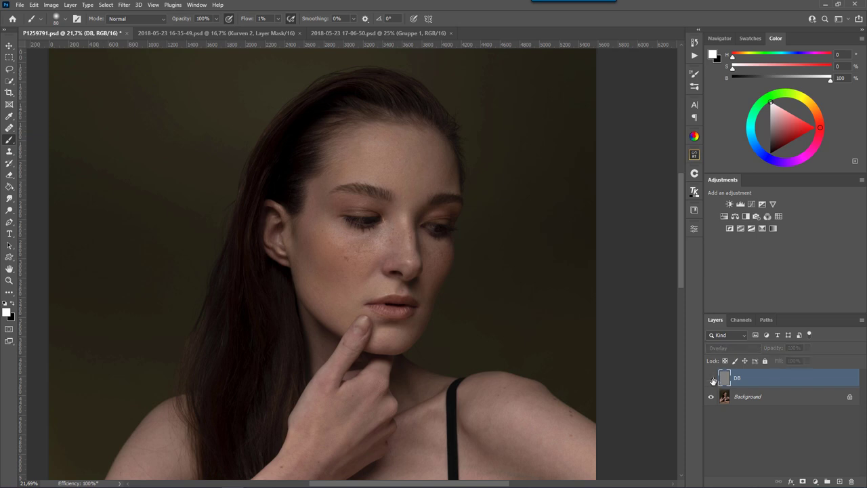
click(711, 379)
click(712, 379)
click(712, 380)
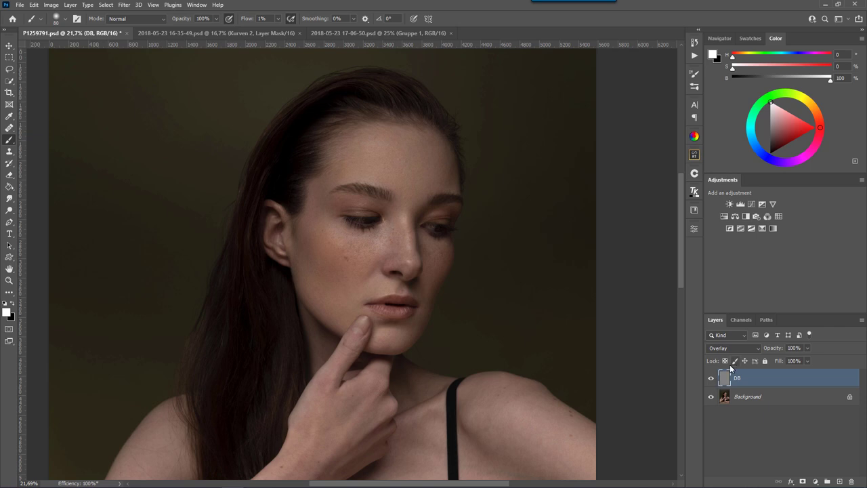
- Set DB to Normal mode and zoom in on its grey painted strokes
click(730, 347)
click(729, 242)
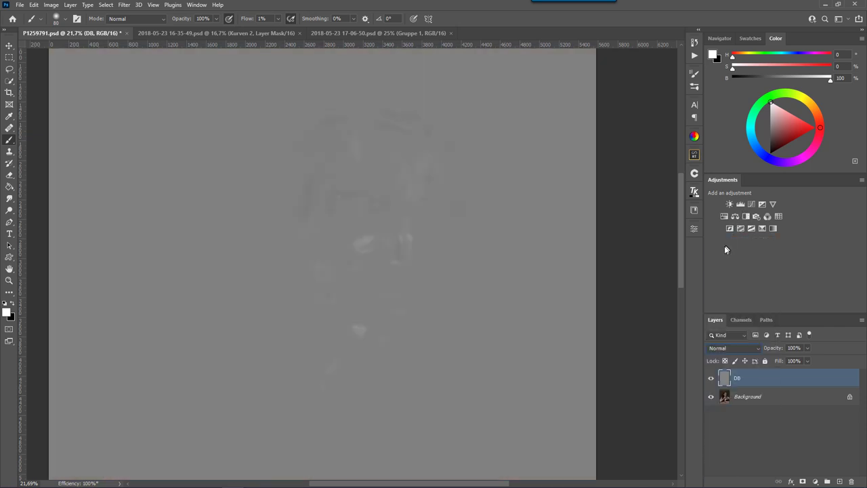
click(10, 281)
drag(420, 265, 435, 264)
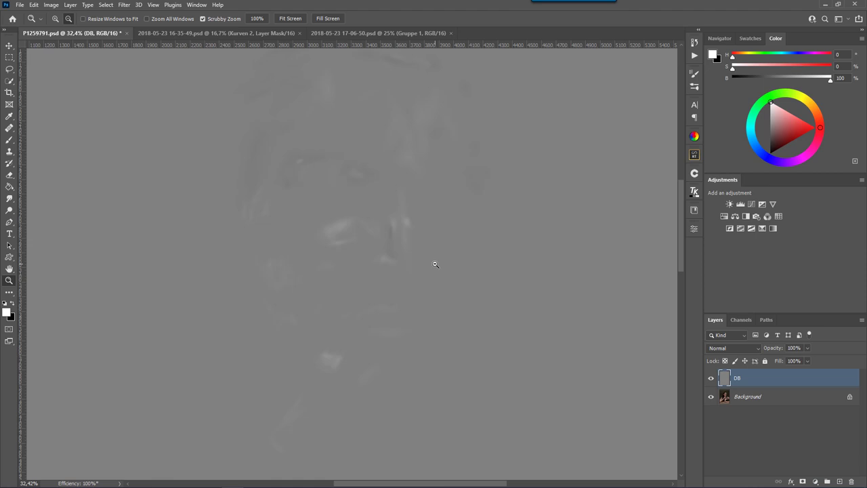
- Restore Overlay blending on the DB layer and zoom out to face and shoulder
click(732, 348)
click(718, 356)
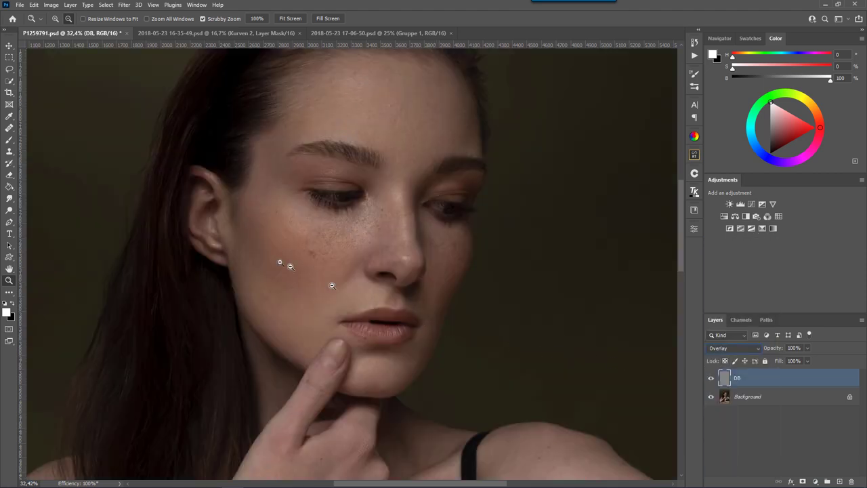
drag(407, 221, 396, 231)
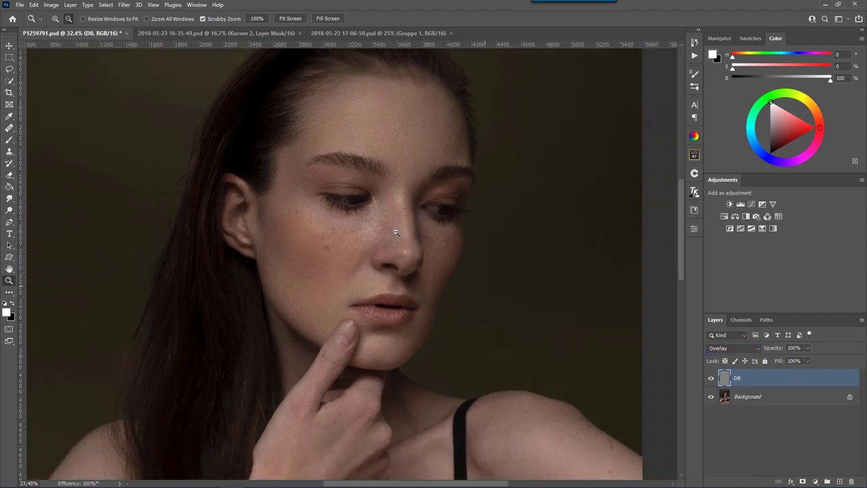
- Paint white with a 400 px brush over the top of the right shoulder
click(9, 139)
key(bracketright)
key(bracketright)
key(bracketright)
key(bracketright)
key(bracketright)
key(bracketright)
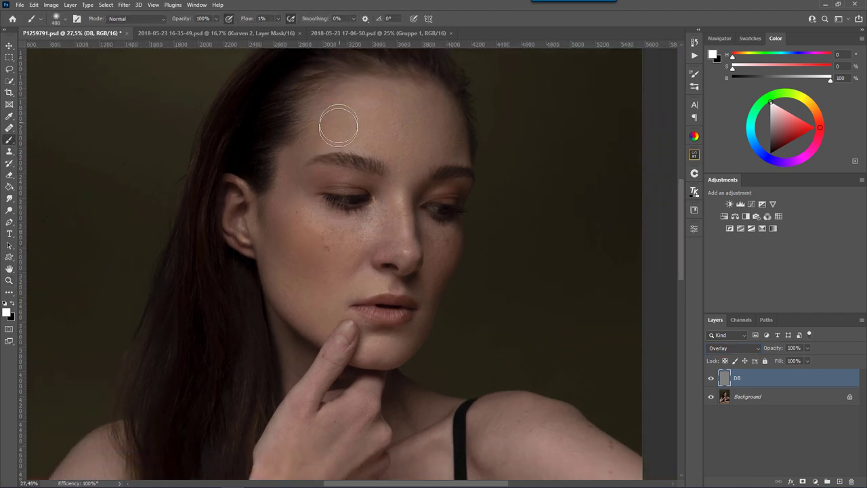
key(bracketright)
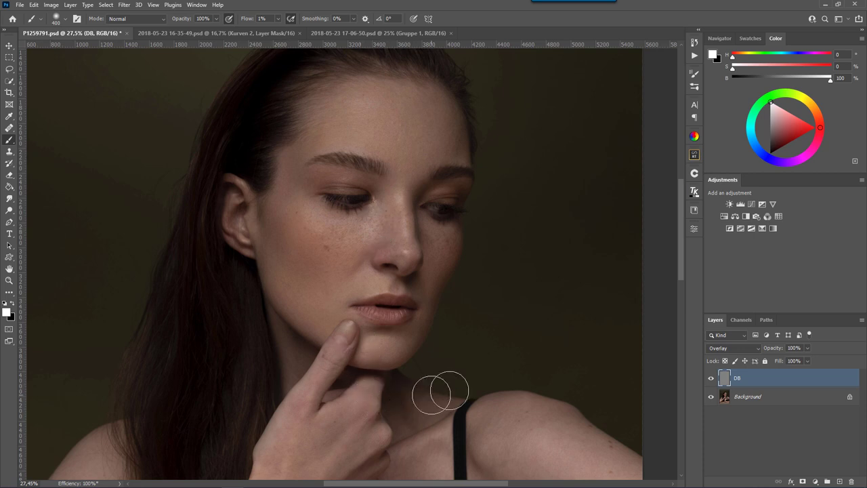
drag(529, 380, 508, 262)
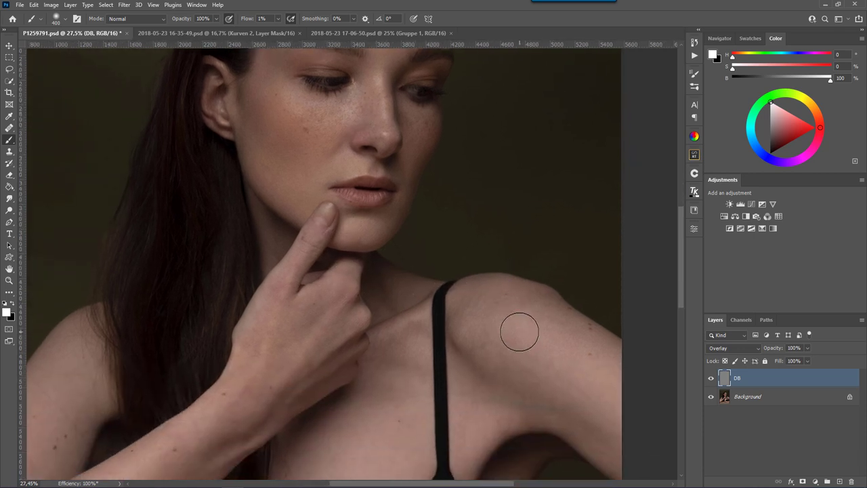
mouse_move(520, 328)
mouse_down()
mouse_move(526, 315)
mouse_move(513, 332)
mouse_move(522, 325)
mouse_up()
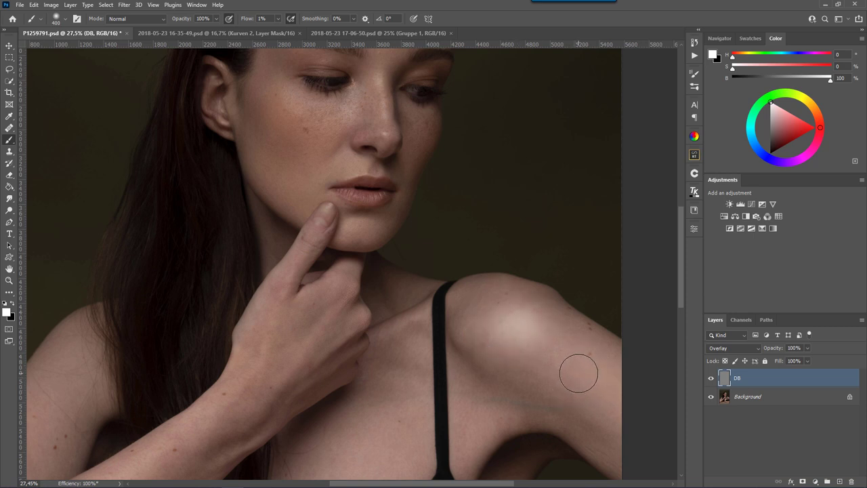
- Set the paint colour to 50% grey (brightness 50) and raise brush flow to 100%
click(7, 313)
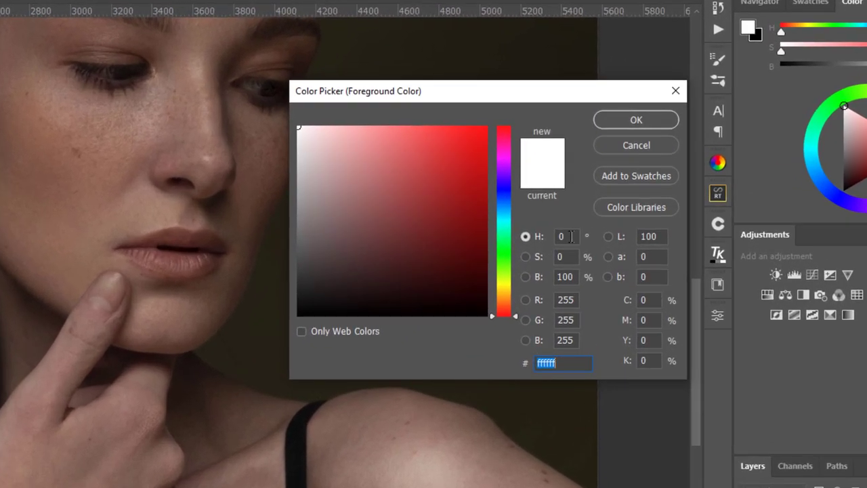
click(575, 231)
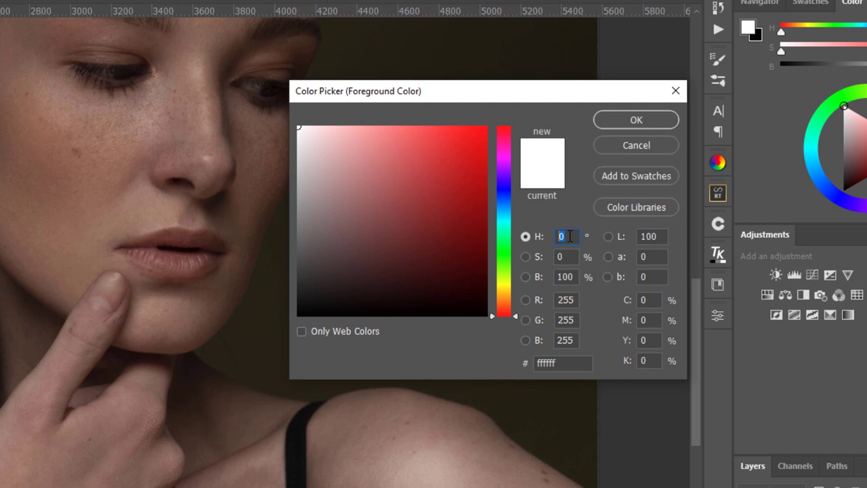
click(573, 257)
click(572, 280)
text(50)
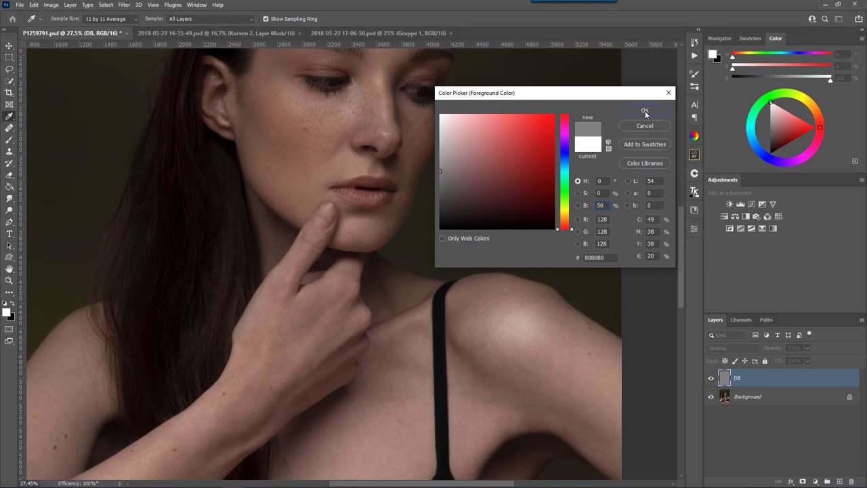
click(645, 110)
drag(244, 21, 258, 20)
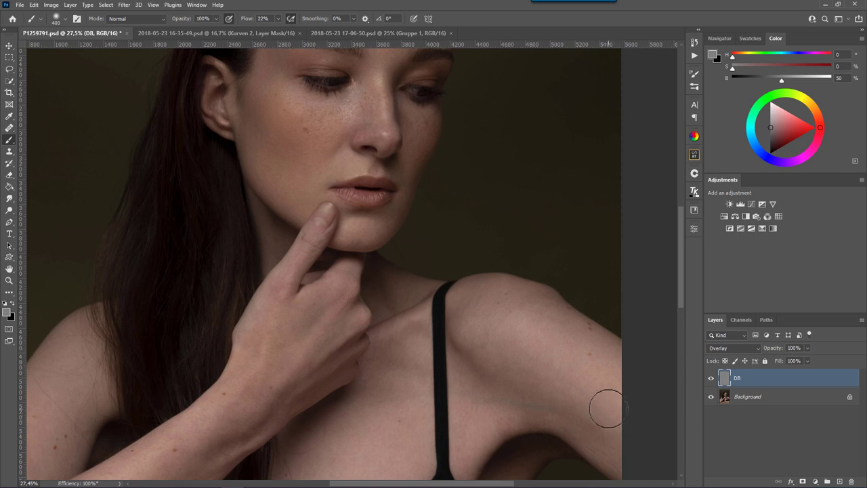
drag(255, 21, 270, 20)
click(734, 347)
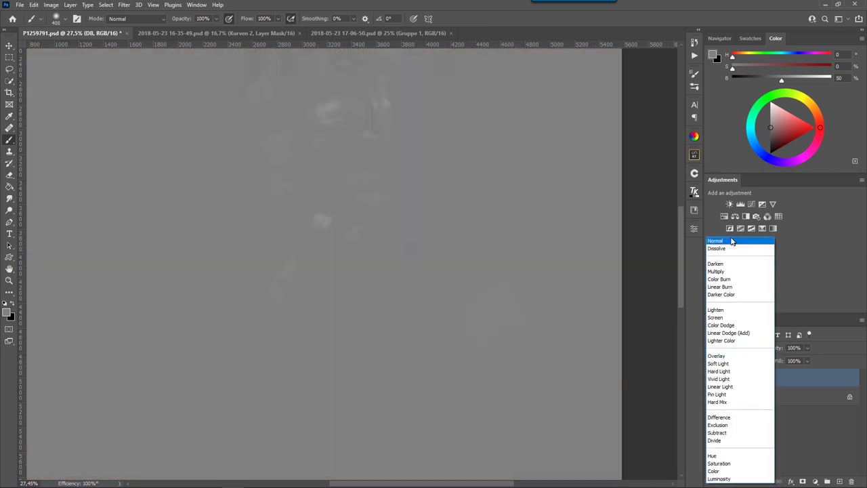
click(732, 242)
click(751, 204)
drag(653, 296, 653, 287)
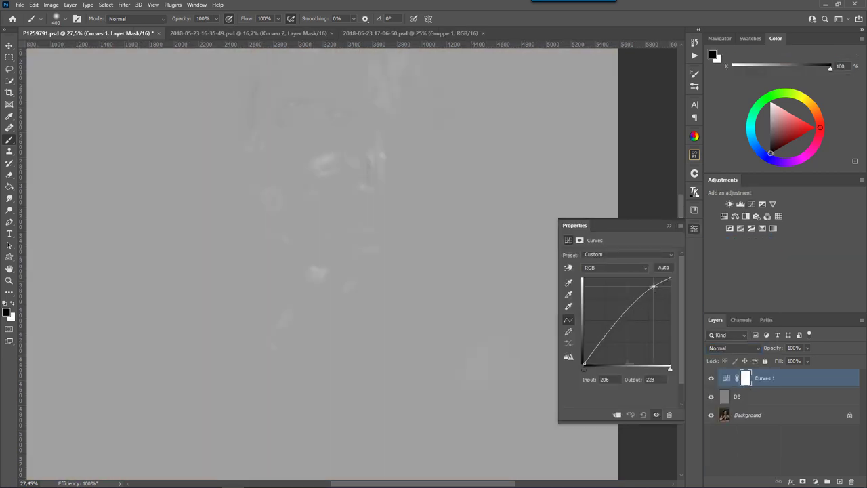
drag(616, 321, 622, 341)
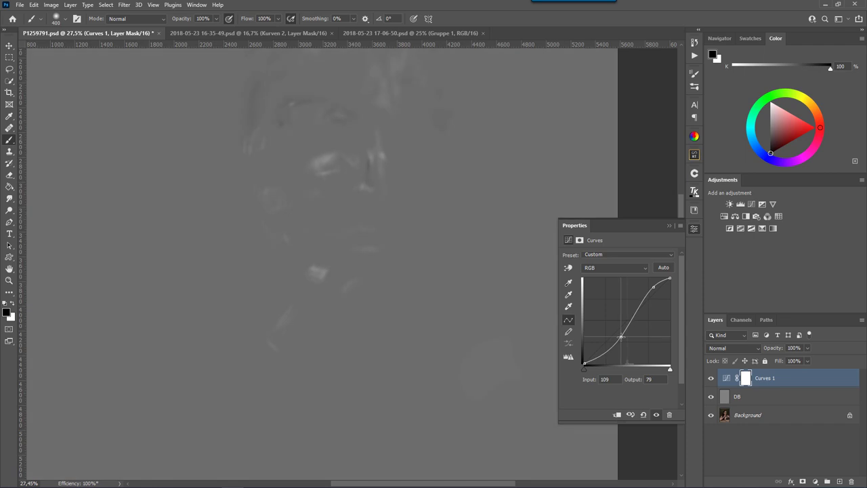
click(653, 287)
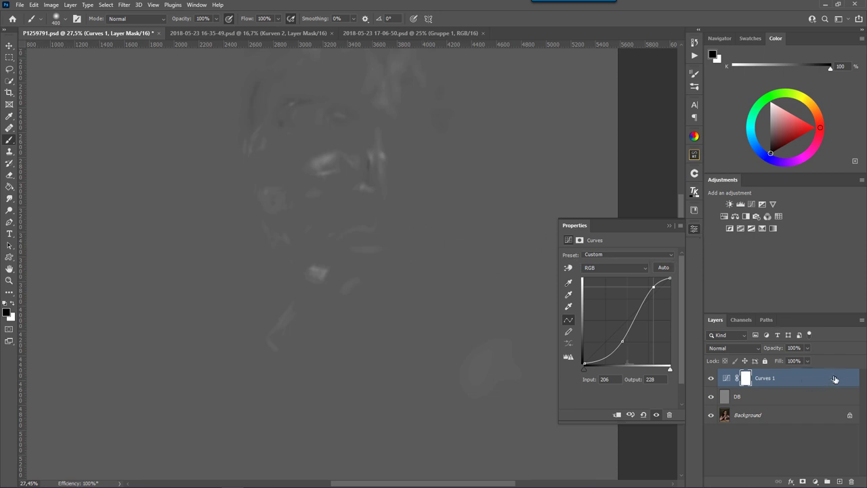
drag(836, 381, 852, 481)
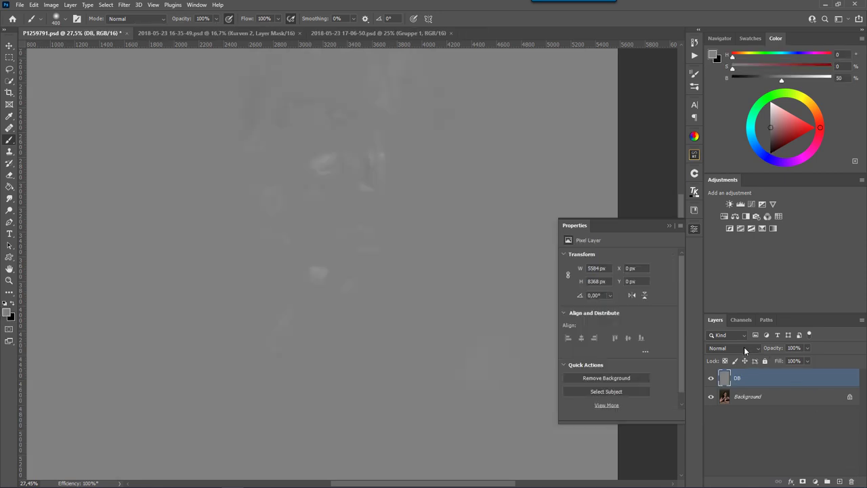
click(744, 347)
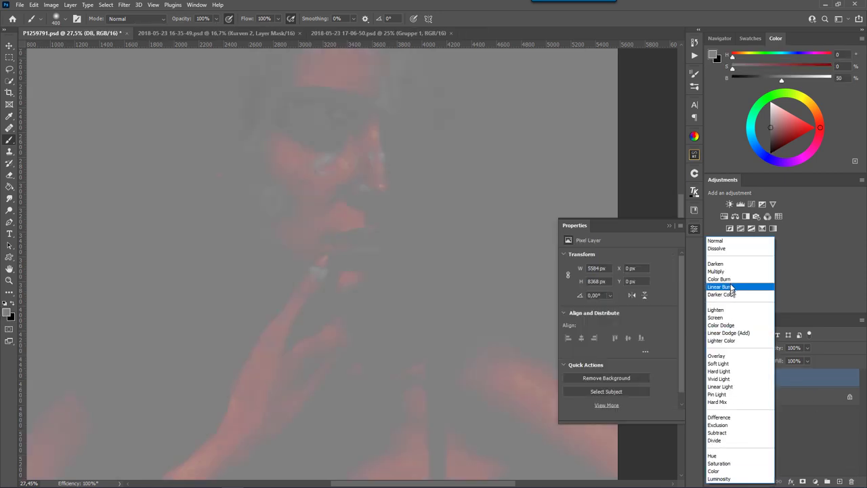
click(737, 245)
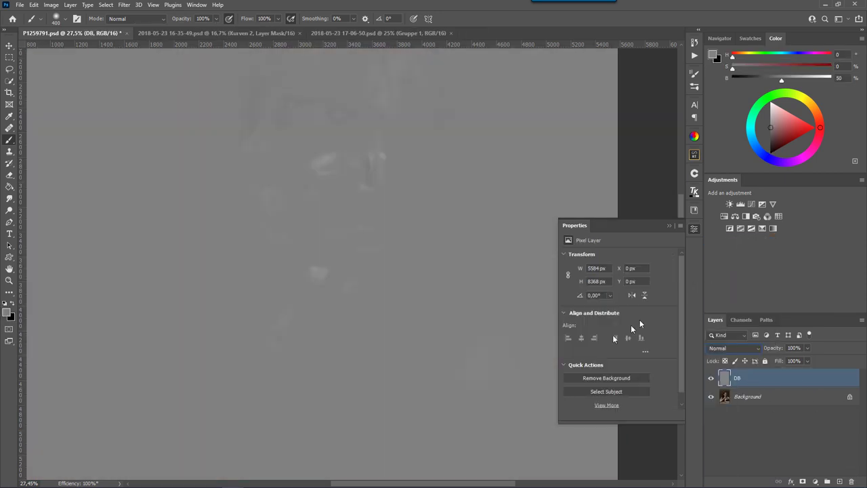
click(744, 348)
click(735, 355)
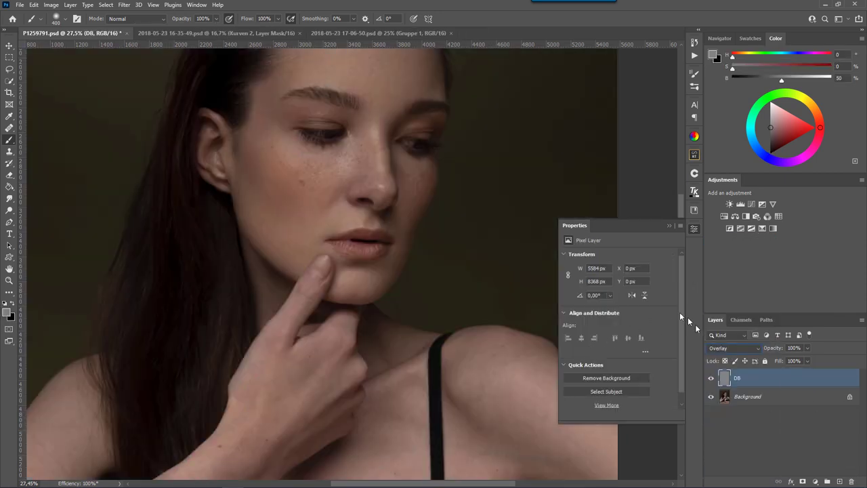
click(694, 228)
drag(487, 256, 481, 320)
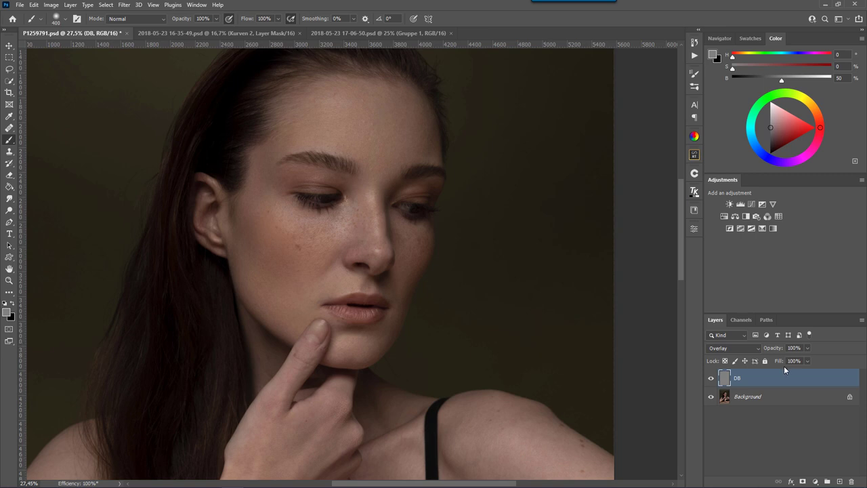
- Hide DB and add a 50% gray-filled Overlay layer named Dodge
click(711, 378)
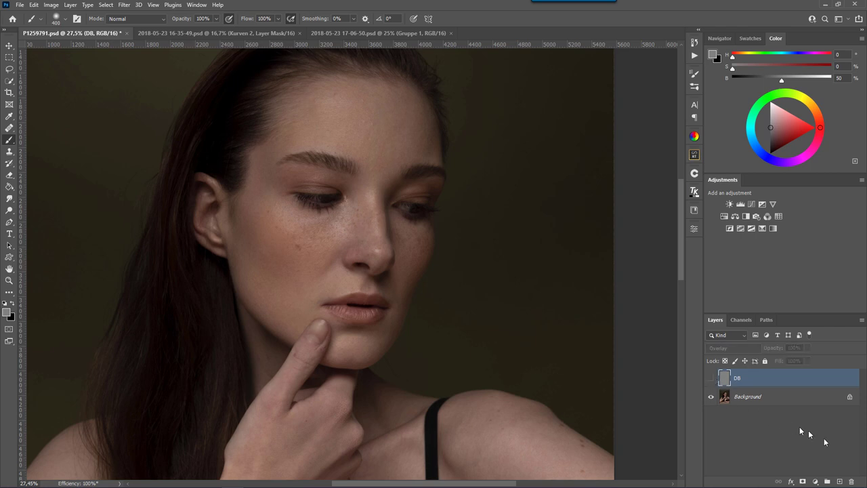
alt+click(840, 482)
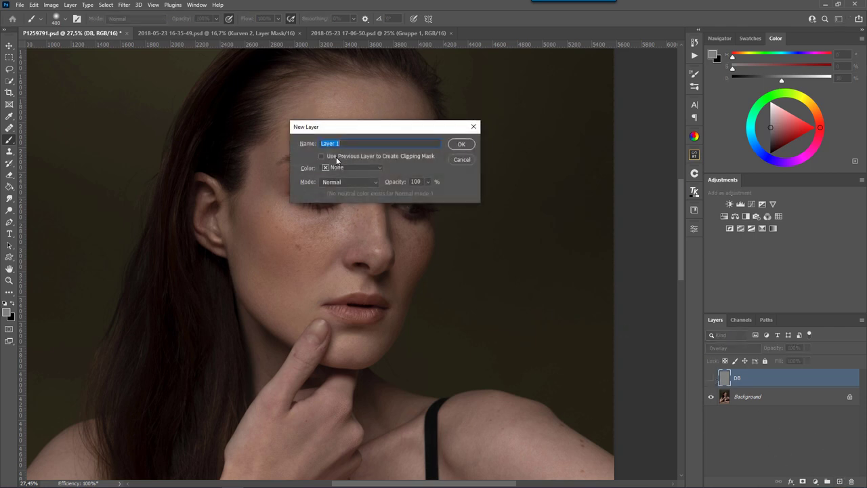
text(Dodge)
click(339, 181)
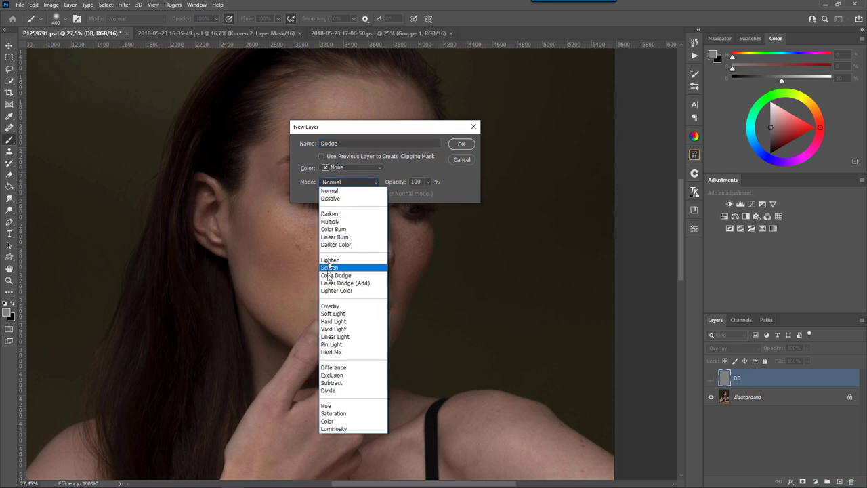
click(326, 310)
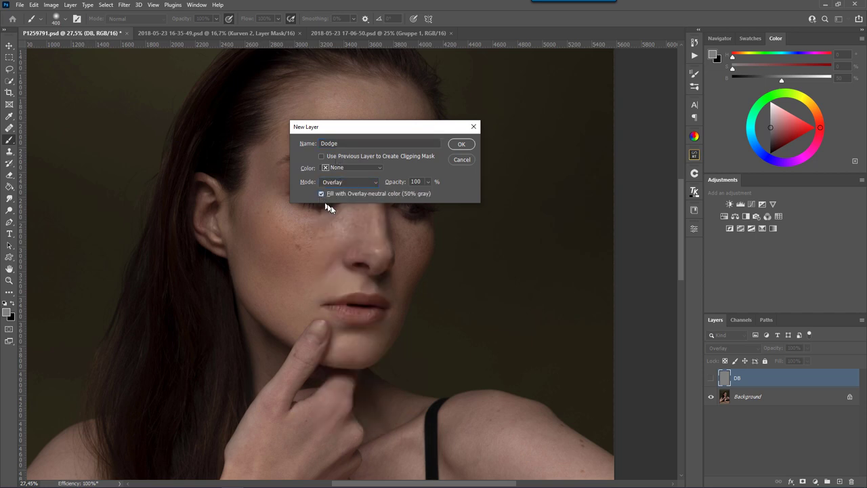
click(461, 145)
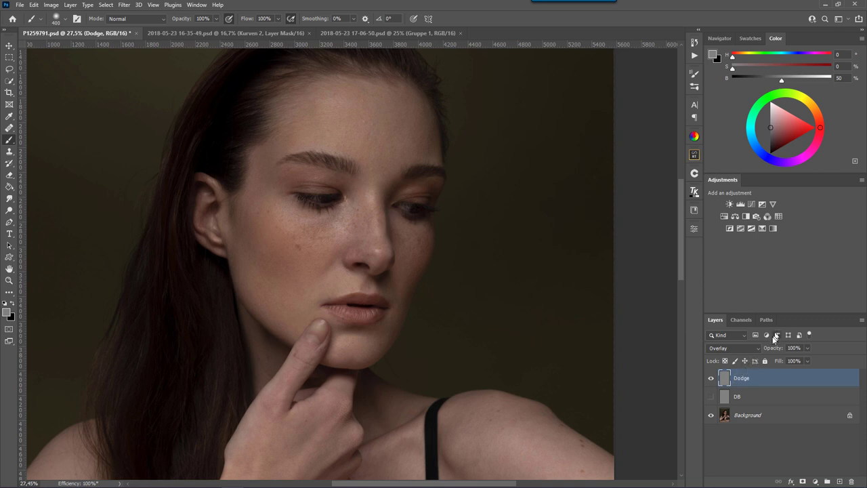
- Duplicate Dodge as a layer named Burn, reselect Dodge, and reset colours to black and white
key(ctrl+j)
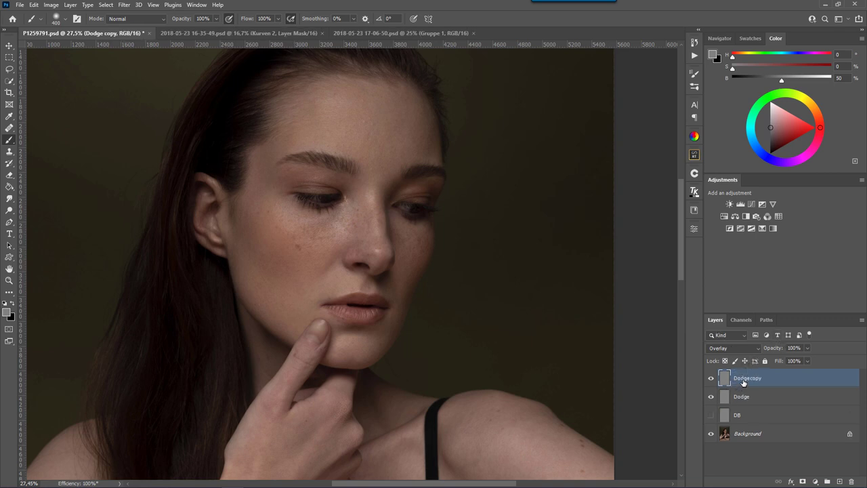
double_click(744, 378)
text(Bur)
text(n)
key(Return)
click(725, 400)
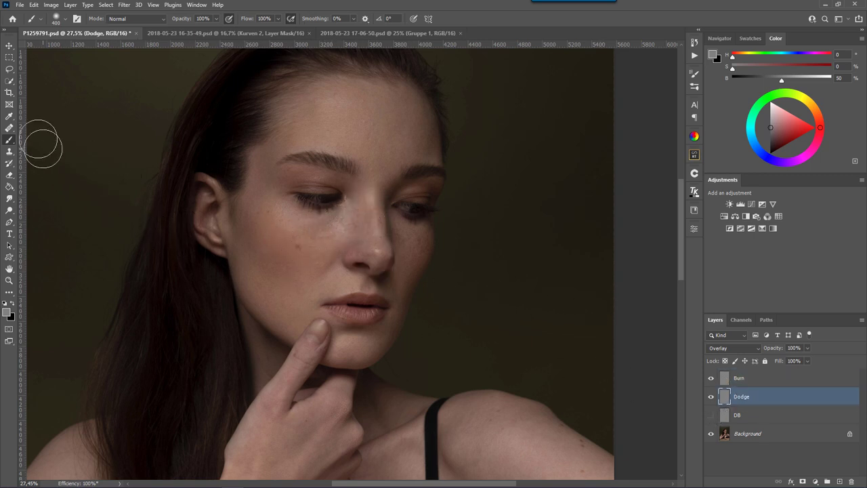
click(6, 303)
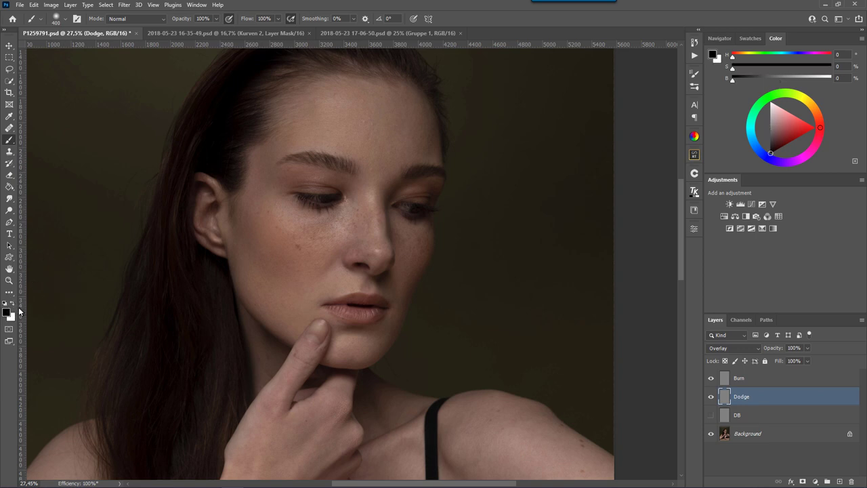
- Paint white on Dodge with a 45 px low-flow brush, then switch to black and the Burn layer
click(13, 303)
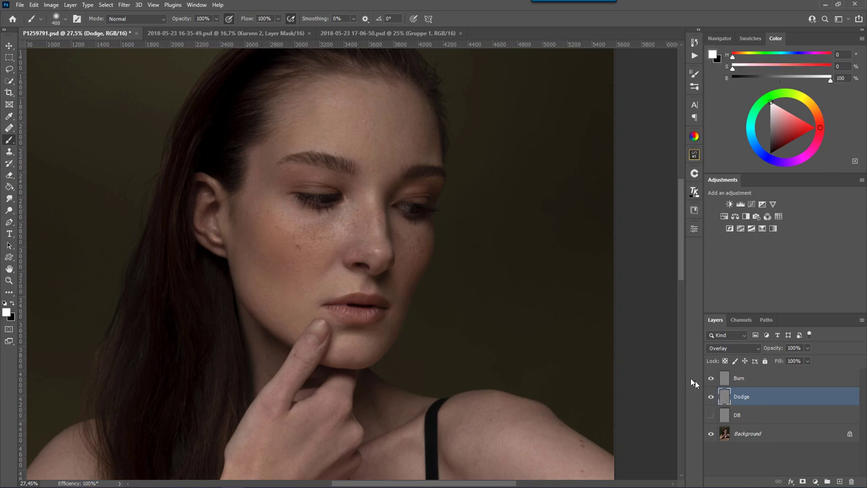
key(bracketleft)
key(bracketleft)
key(bracketleft)
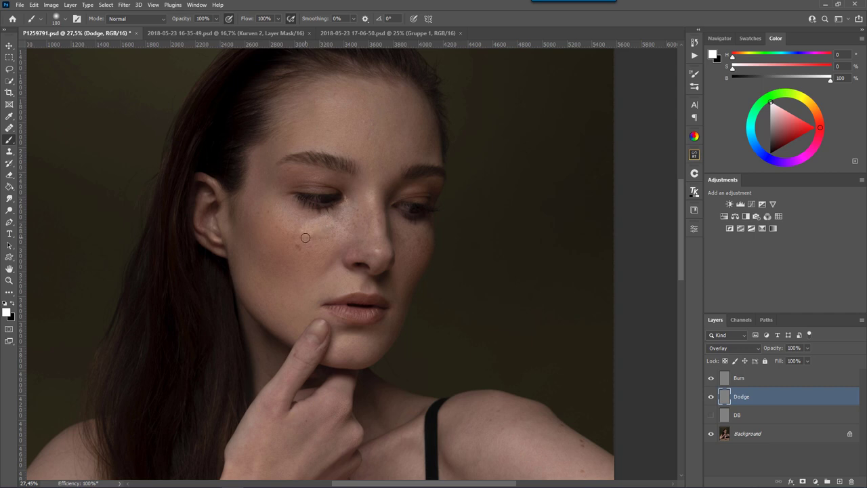
drag(246, 19, 224, 20)
key(bracketleft)
key(bracketleft)
key(bracketleft)
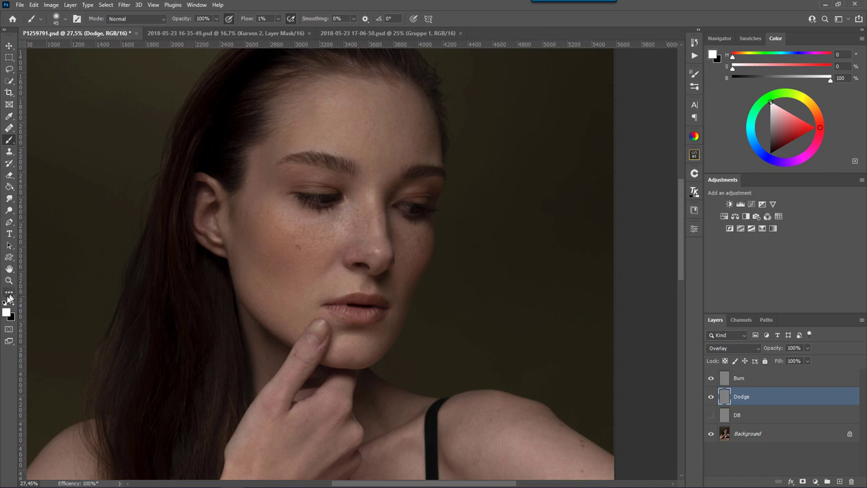
key(x)
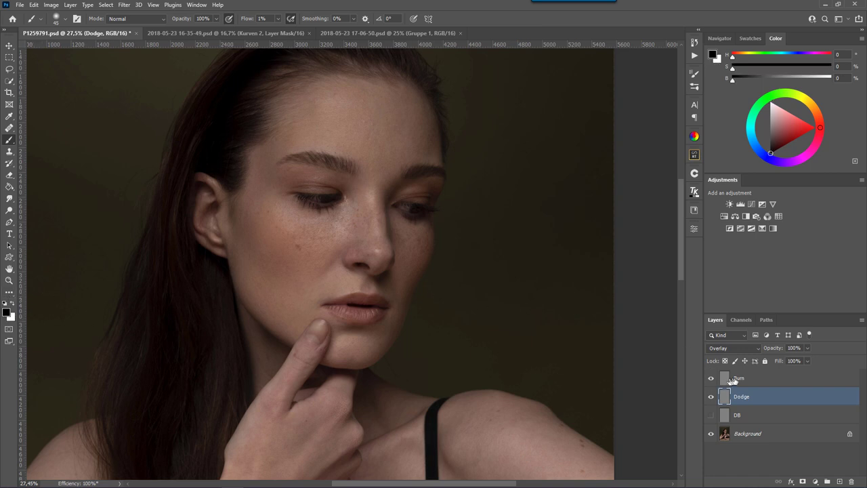
click(732, 380)
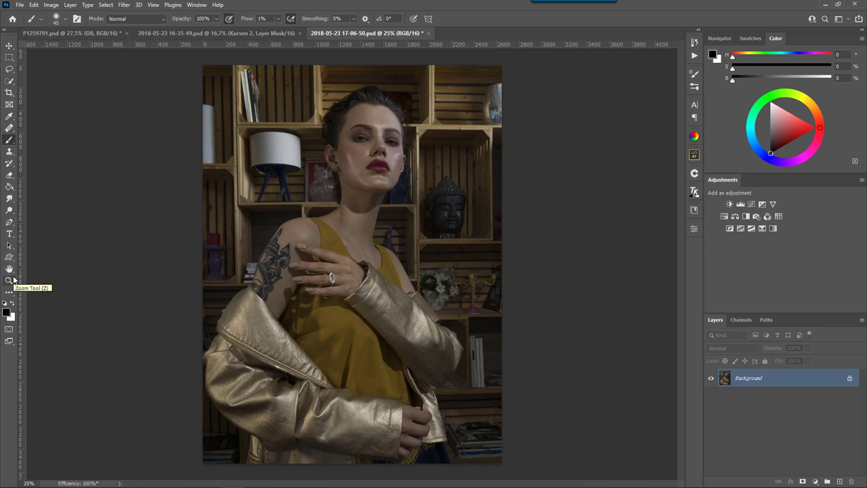
- Add a brightening Curves layer named Dodge and invert its mask to black
click(751, 204)
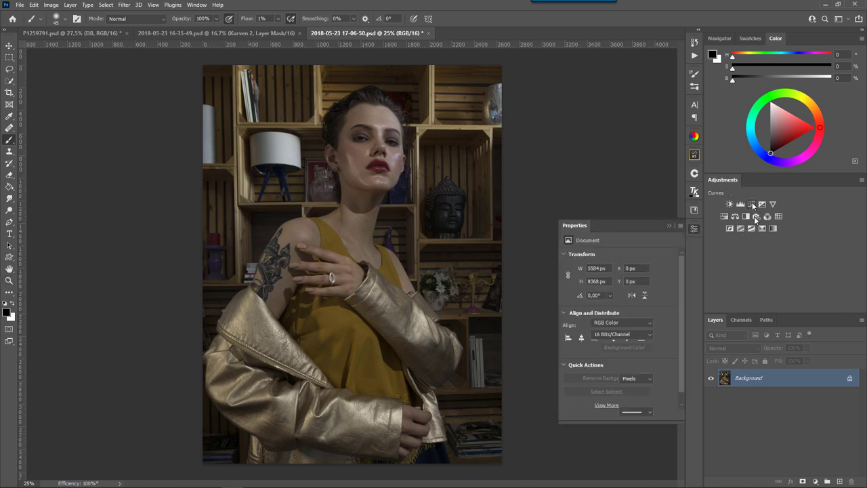
click(752, 205)
drag(635, 316, 621, 303)
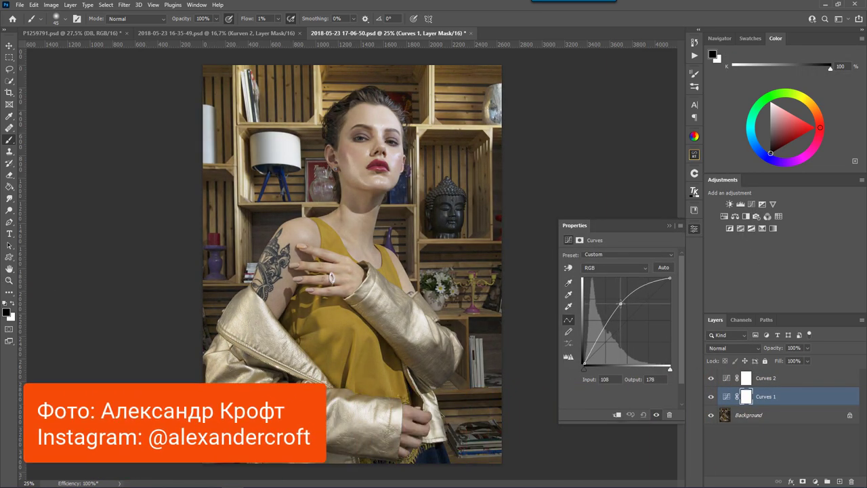
double_click(767, 396)
text(Do)
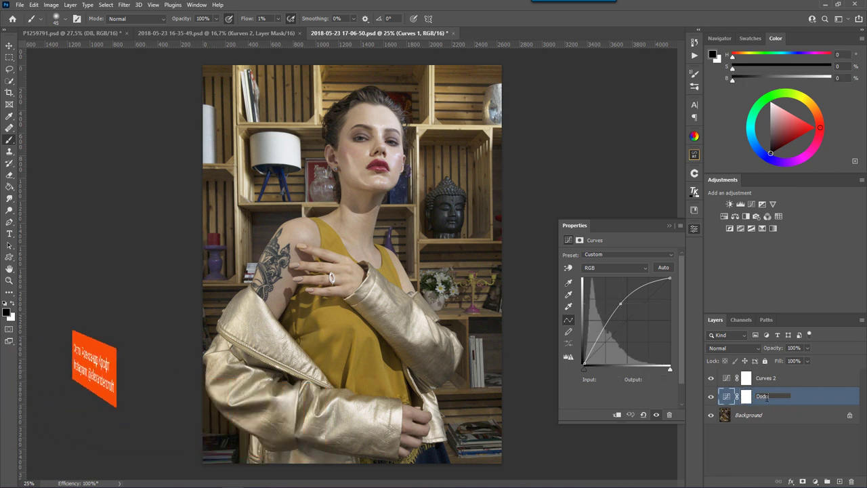
text(dge)
click(747, 397)
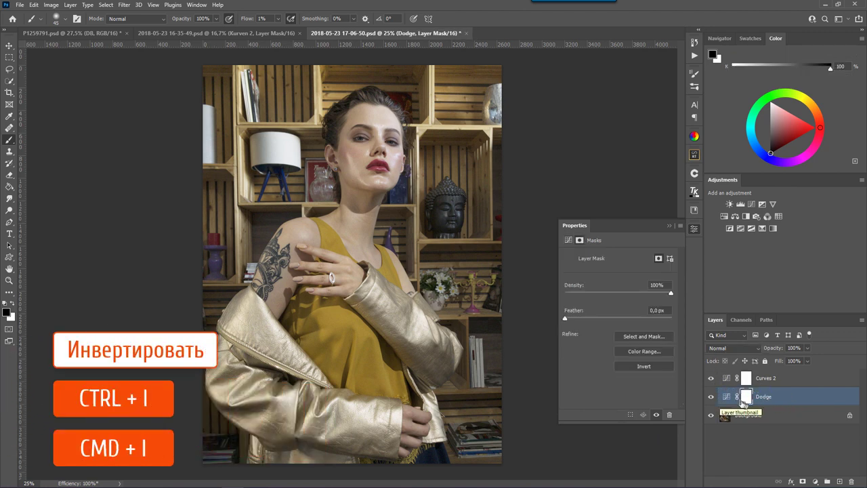
key(ctrl+i)
- Pull Curves 2 down to darken, rename it Burn, and invert its mask to black
click(727, 380)
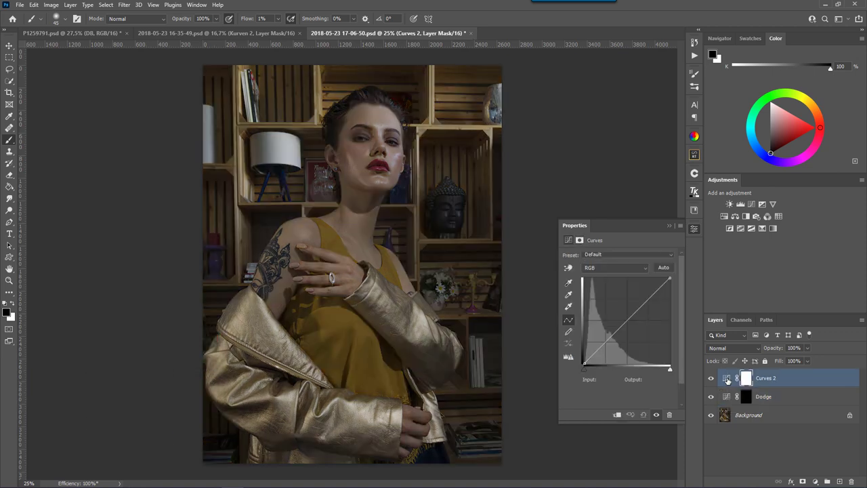
drag(630, 315, 639, 330)
double_click(764, 378)
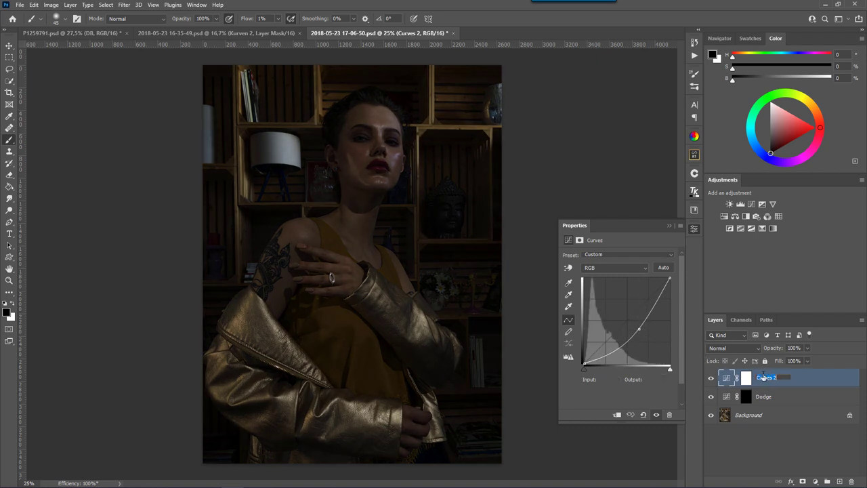
text(Burn)
key(Return)
click(746, 378)
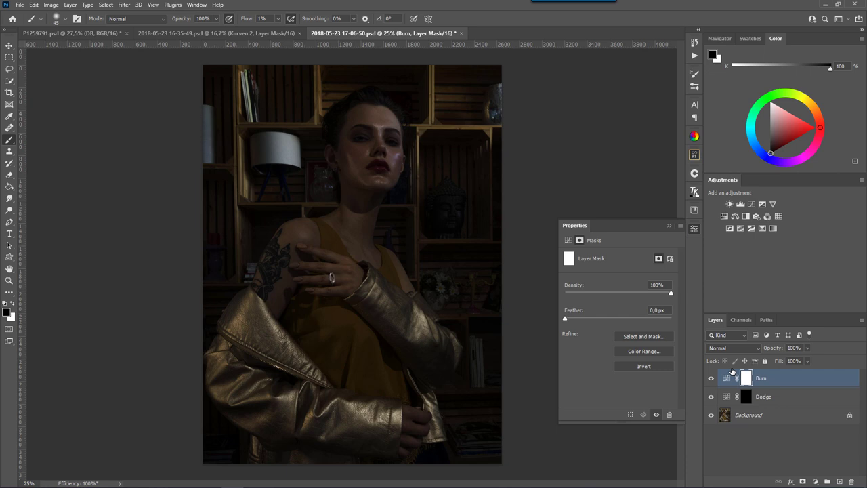
key(ctrl+i)
click(745, 398)
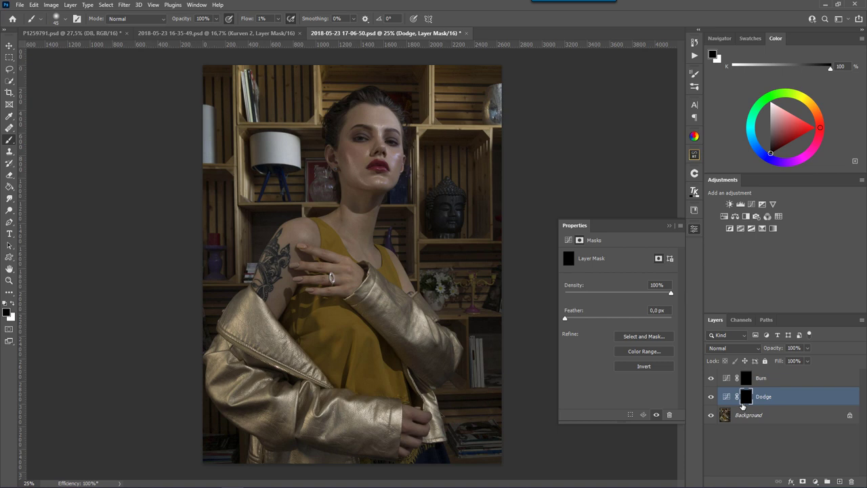
- Try a white full-flow stroke on the Burn mask over the neck and chest, then undo it
key(x)
key(shift+0)
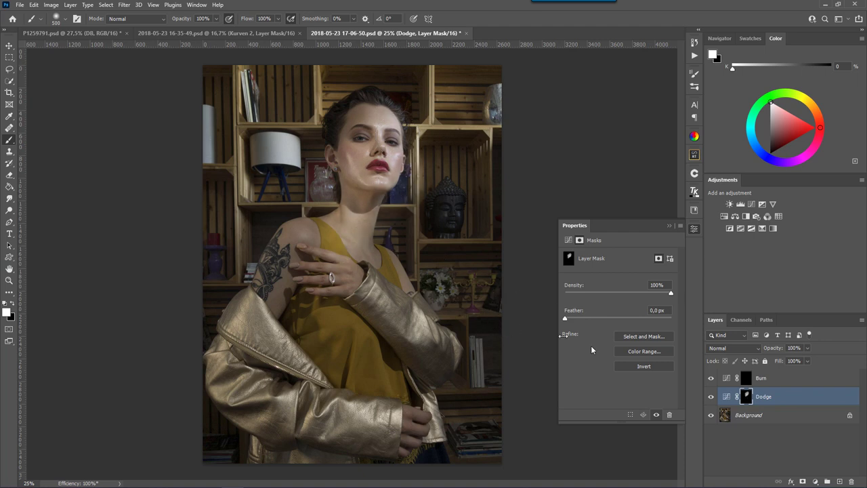
click(746, 381)
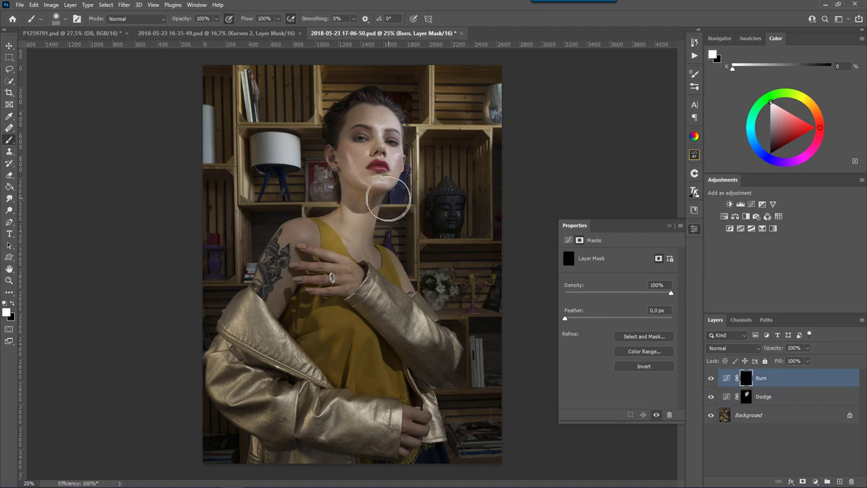
mouse_move(388, 214)
mouse_down()
mouse_move(368, 281)
mouse_move(339, 325)
mouse_up()
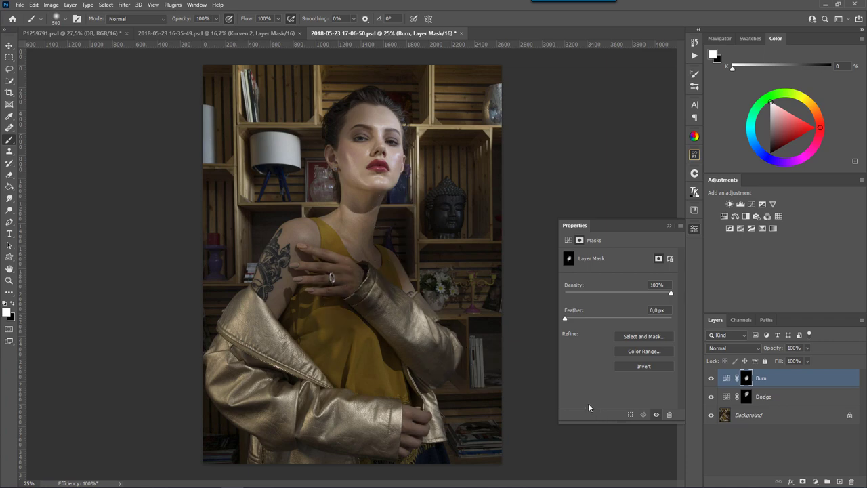
key(ctrl+z)
- Zoom in on the hand and sleeve and set a 25 px soft brush
key(z)
drag(332, 272, 393, 271)
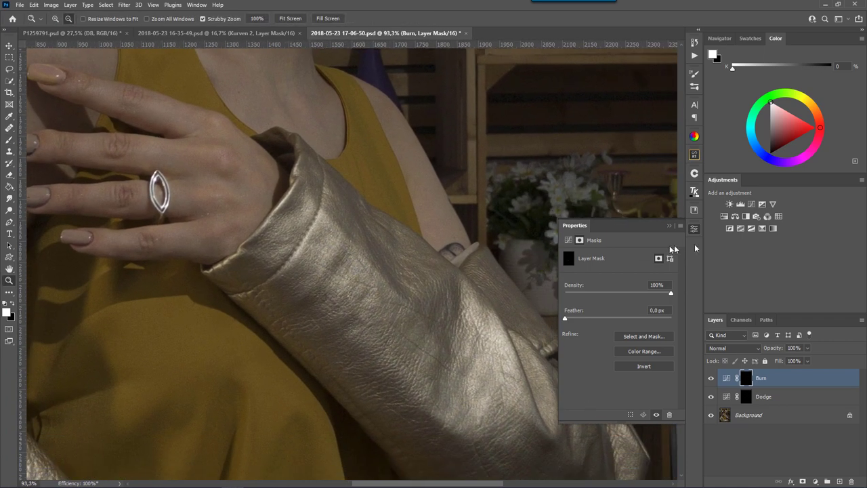
click(694, 229)
click(9, 140)
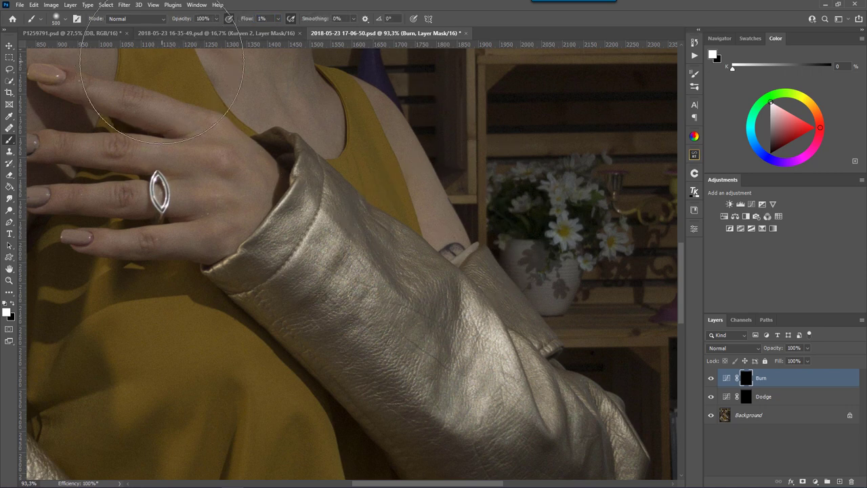
key(bracketleft)
key(bracketleft)
key(bracketleft)
right_click(448, 322)
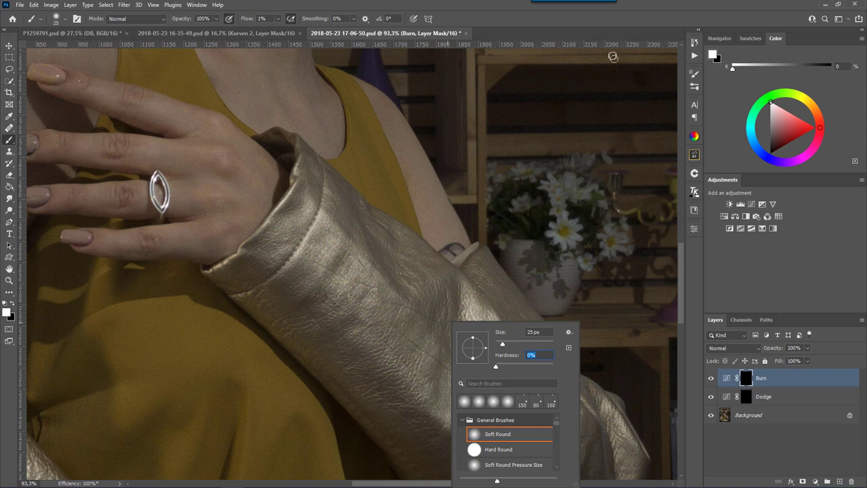
click(608, 24)
- Shrink the brush to 15 px and alternate painting between the Dodge and Burn masks
click(754, 400)
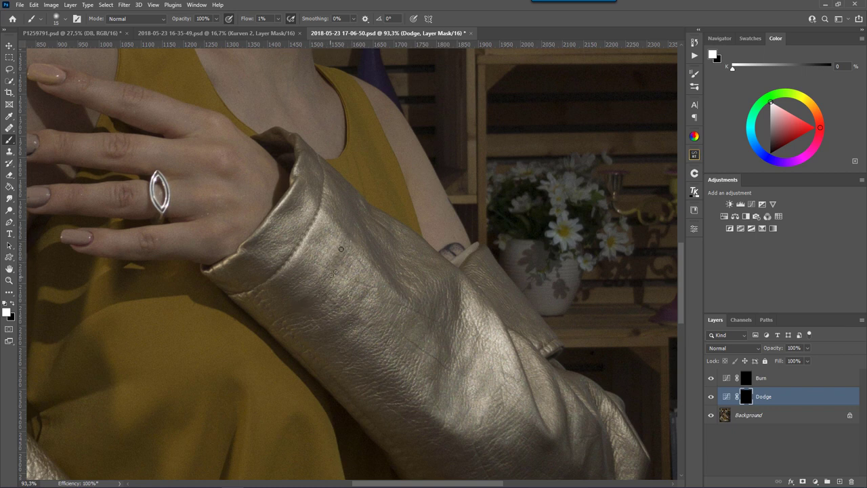
key(bracketleft)
key(bracketleft)
click(746, 383)
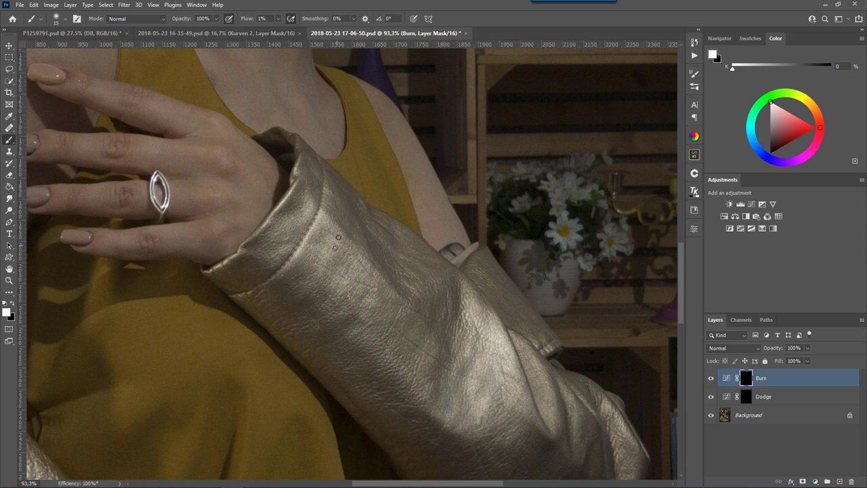
click(766, 396)
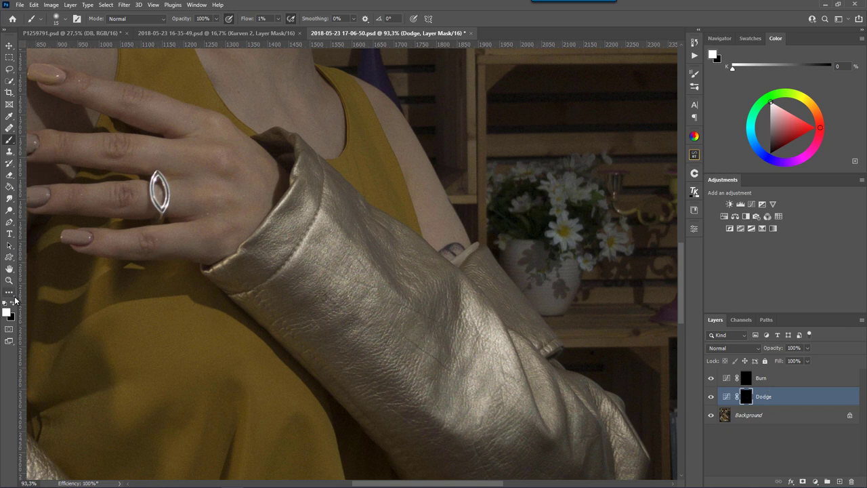
- At 100% flow, test-brighten the knuckles on the Dodge mask, then paint the brightening back out
drag(247, 22, 304, 30)
drag(221, 159, 217, 126)
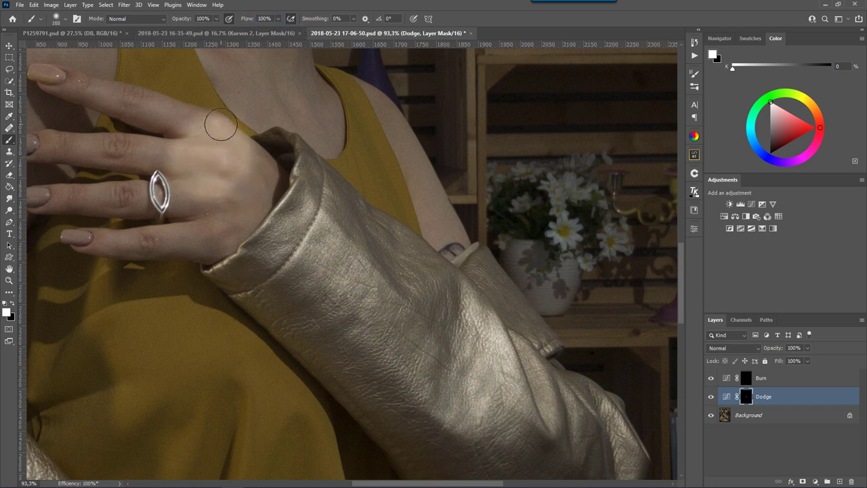
click(14, 305)
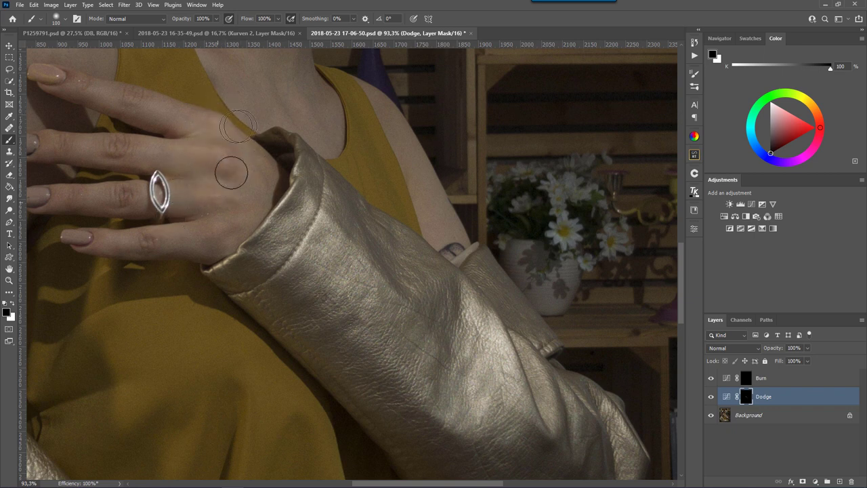
key(x)
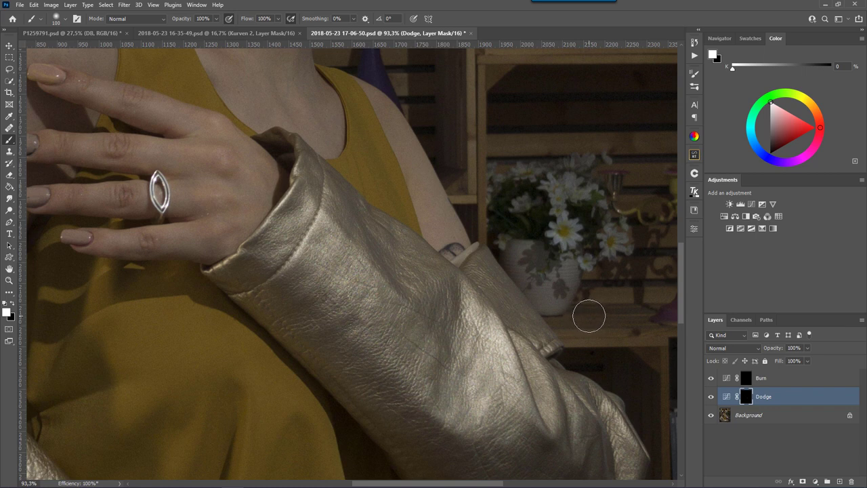
double_click(727, 397)
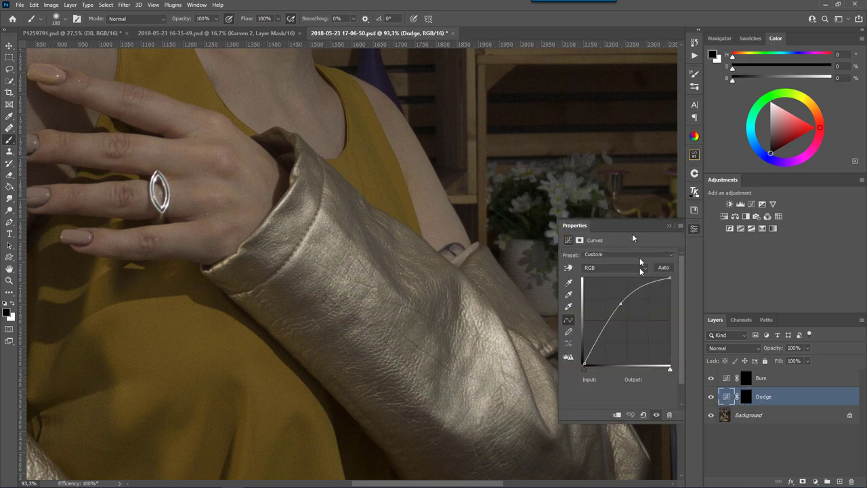
- Ease off the Dodge curve's brightening point and bend the Burn curve down to darken more
mouse_move(619, 303)
mouse_down()
mouse_move(625, 315)
mouse_move(607, 294)
mouse_move(637, 305)
mouse_move(630, 283)
mouse_move(617, 296)
mouse_move(624, 301)
mouse_move(617, 290)
mouse_move(624, 304)
mouse_move(620, 299)
mouse_up()
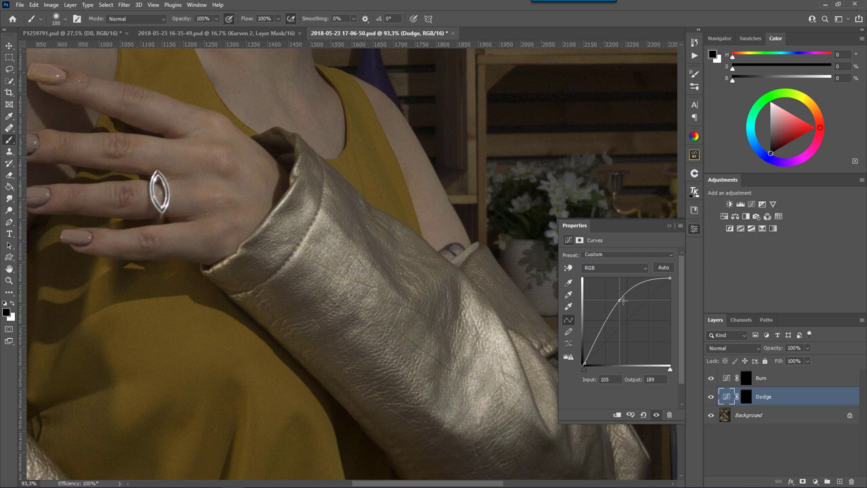
mouse_move(620, 298)
mouse_down()
mouse_move(628, 306)
mouse_move(618, 300)
mouse_up()
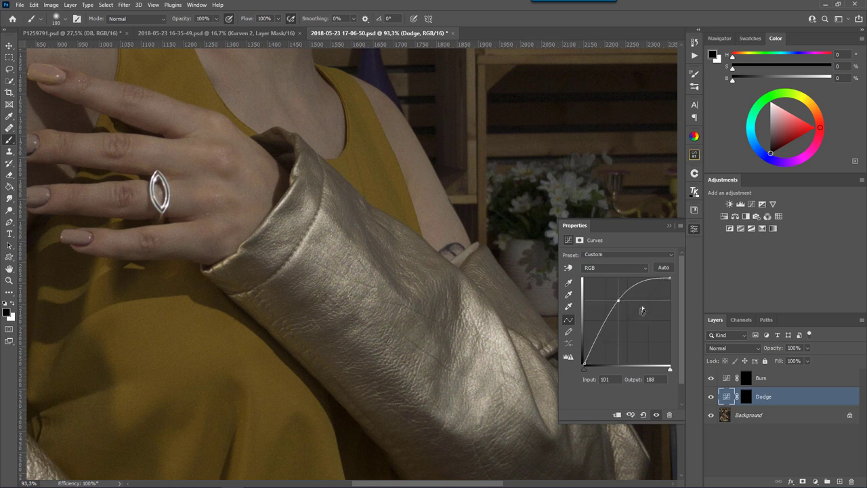
click(699, 231)
click(728, 381)
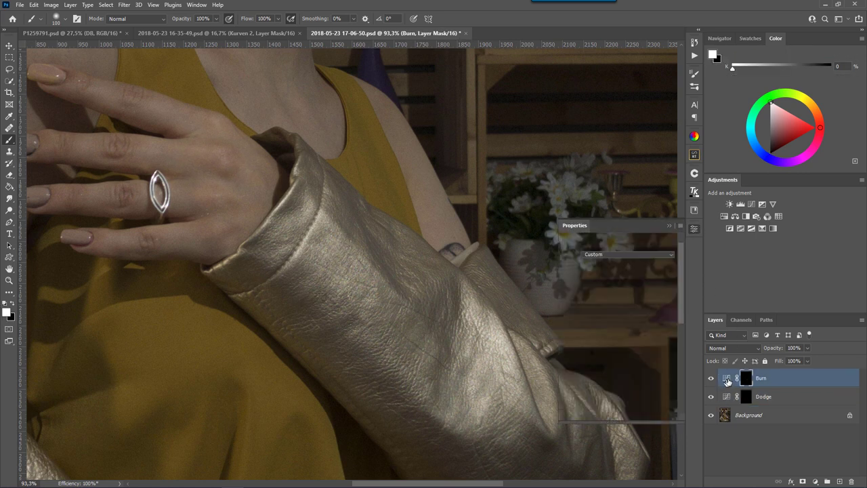
mouse_move(640, 328)
mouse_down()
mouse_move(647, 333)
mouse_move(628, 314)
mouse_move(645, 333)
mouse_up()
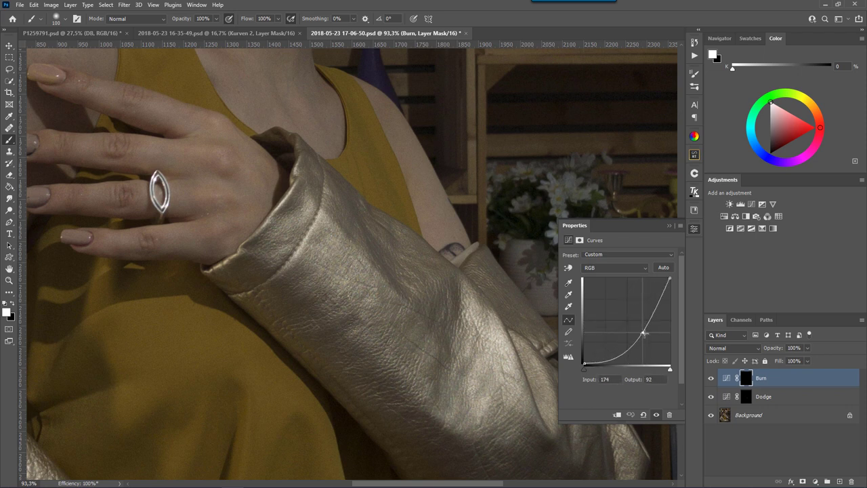
- Compare the photo with Dodge and Burn hidden and shown, then select both layers
click(694, 229)
drag(711, 378, 711, 396)
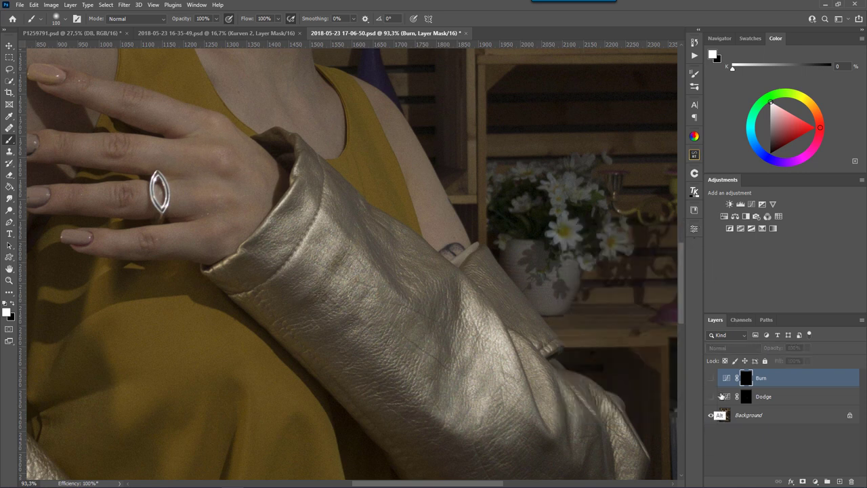
alt+click(711, 415)
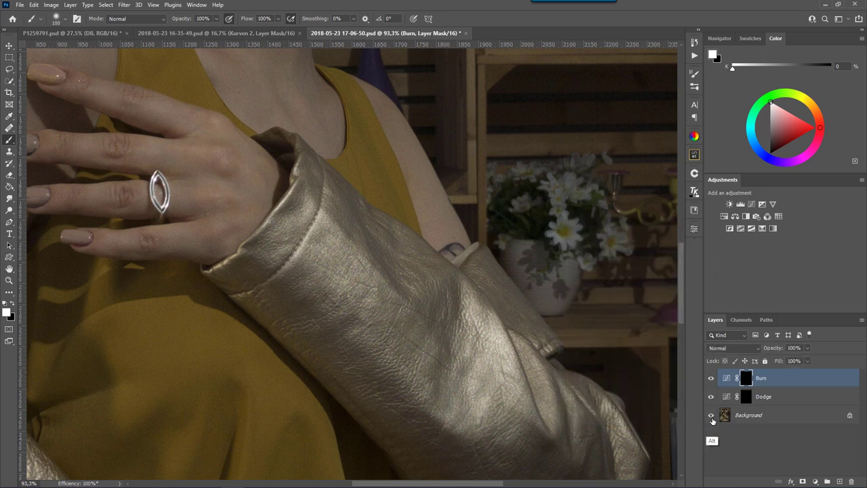
alt+click(712, 416)
alt+click(713, 416)
click(769, 397)
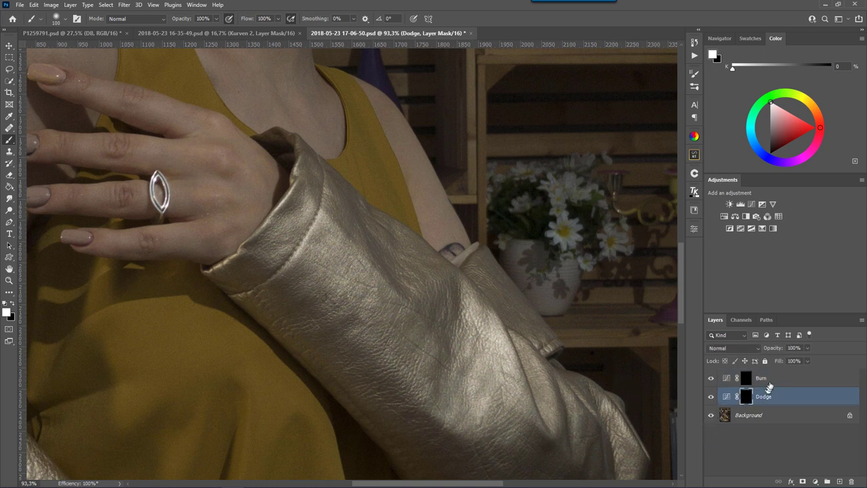
shift+click(771, 387)
- Group Dodge and Burn with Ctrl+G, hide Group 1, and add a new group renamed Dodge
key(ctrl+g)
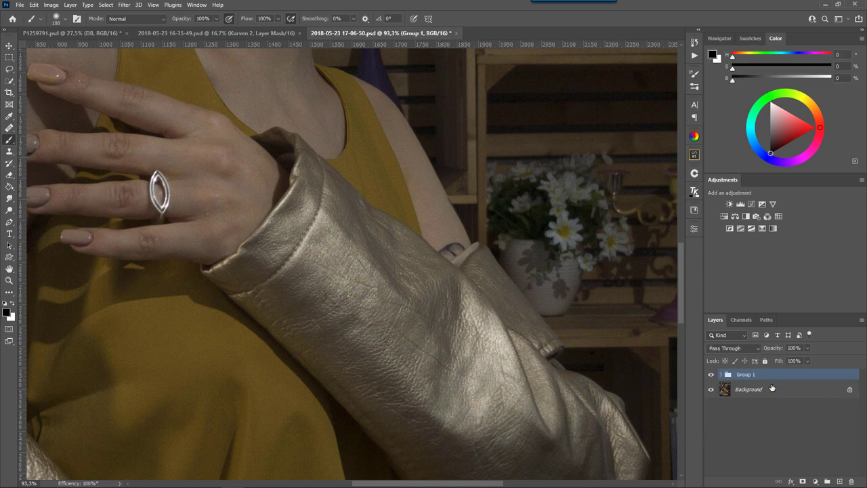
click(712, 375)
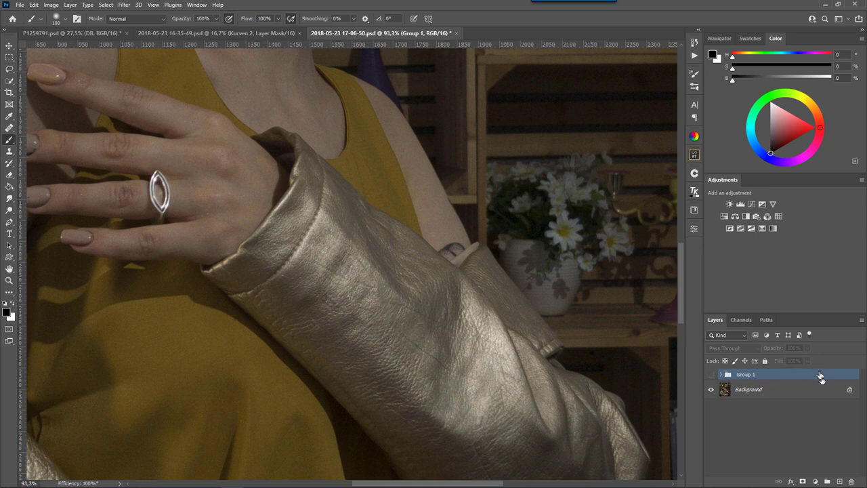
click(828, 481)
double_click(745, 375)
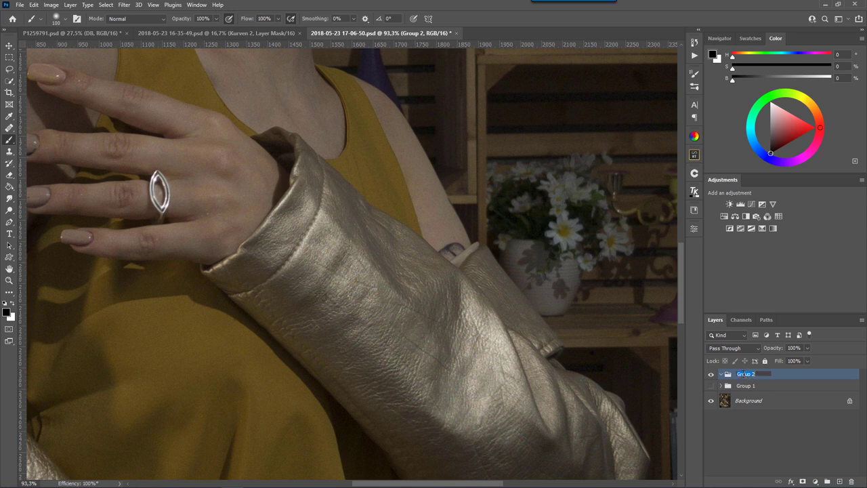
text(Dodge)
key(Return)
- Add a brightening Curves layer in the Dodge group and move its mask onto the group, inverted to black
click(752, 204)
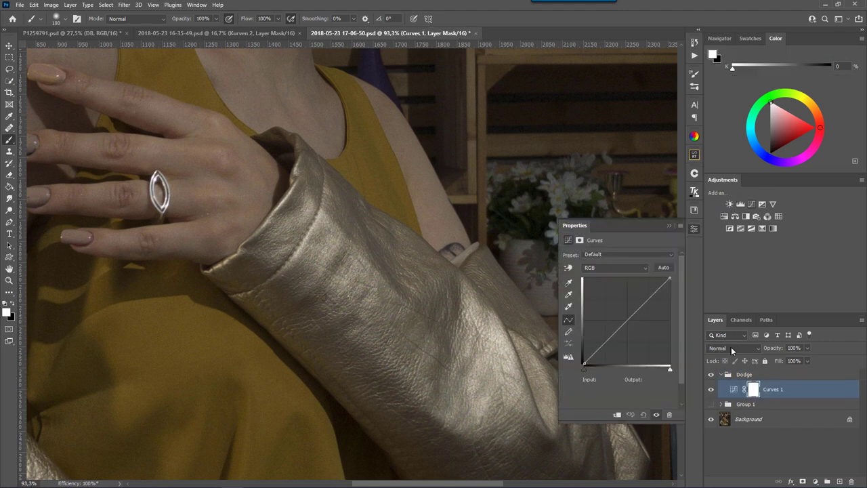
drag(629, 323, 616, 309)
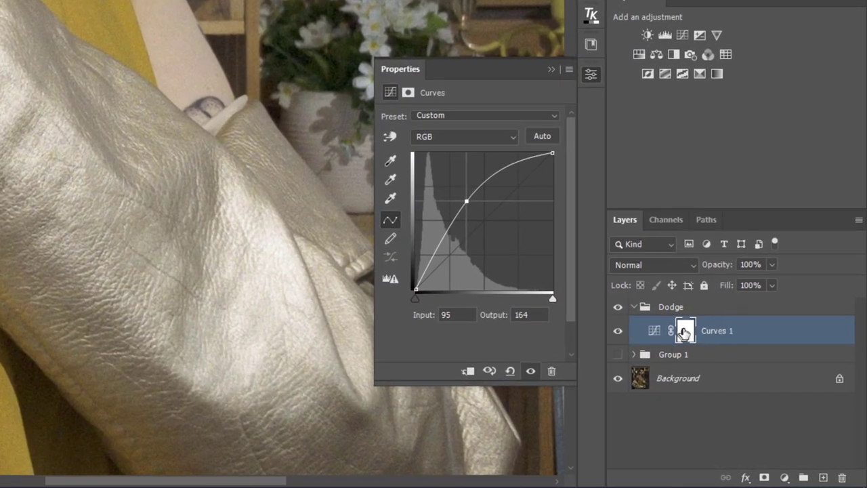
mouse_move(686, 331)
mouse_down()
mouse_move(730, 290)
mouse_move(691, 308)
mouse_up()
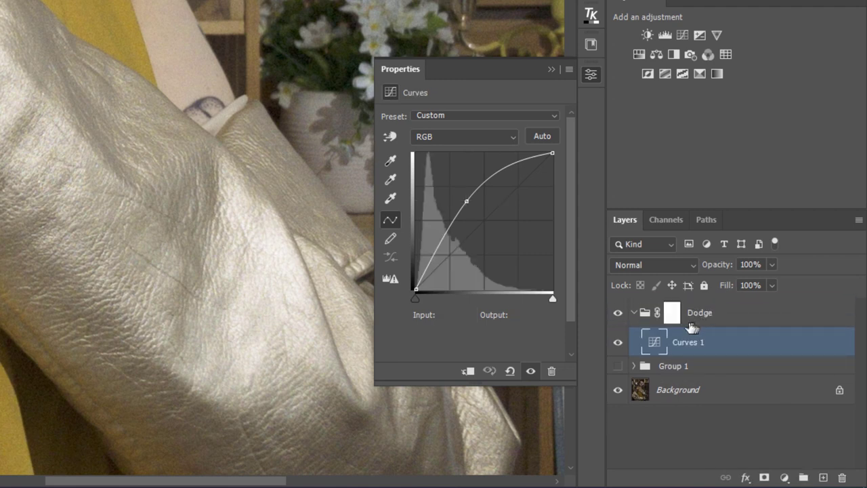
click(674, 321)
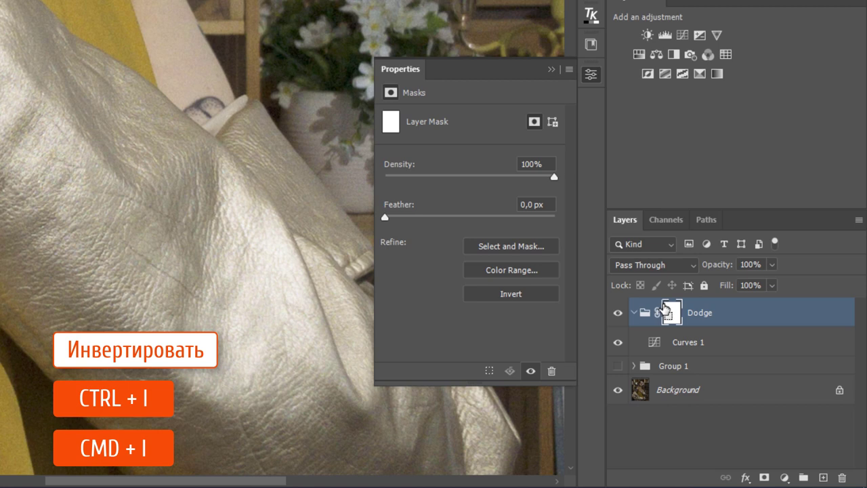
key(ctrl+i)
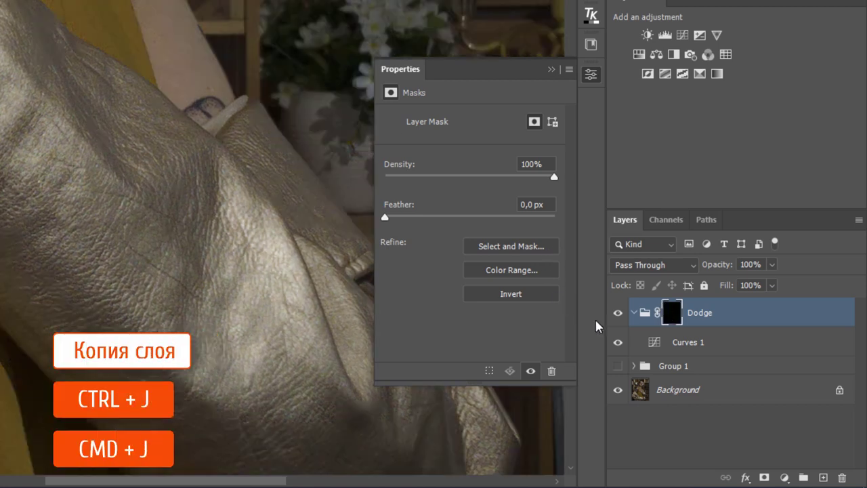
- Duplicate the Dodge group as Burn and pull its curve down to darken
key(ctrl+j)
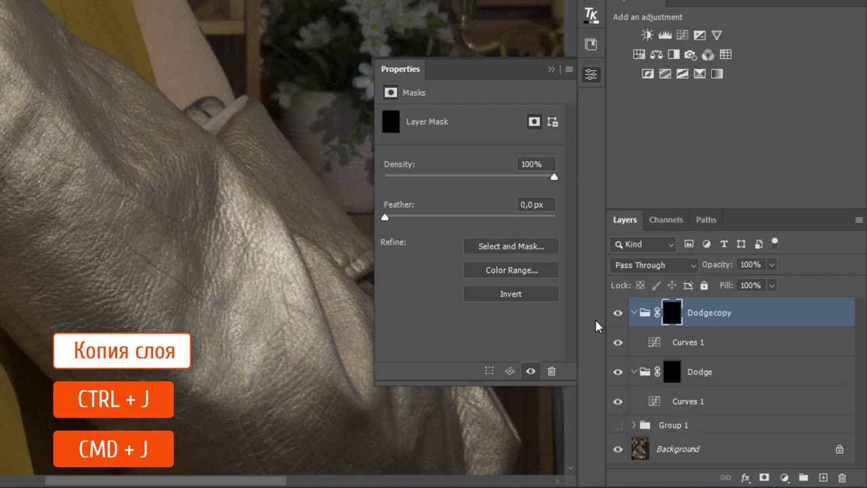
double_click(710, 313)
text(Burn)
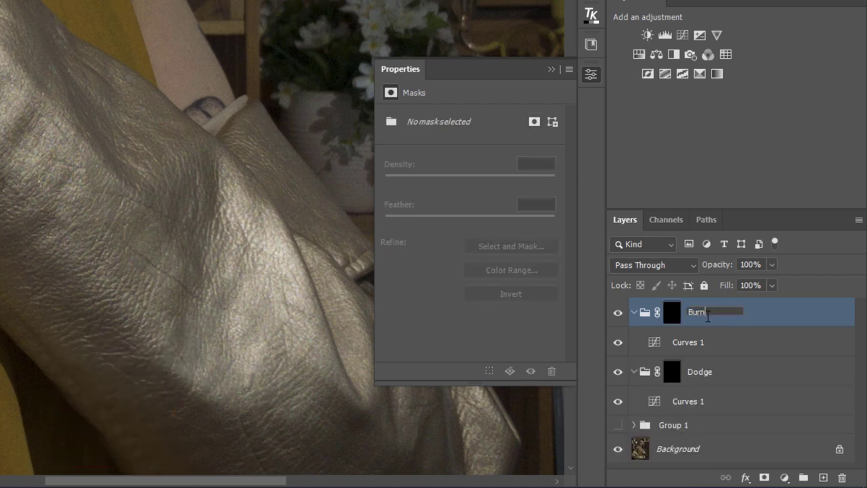
key(Return)
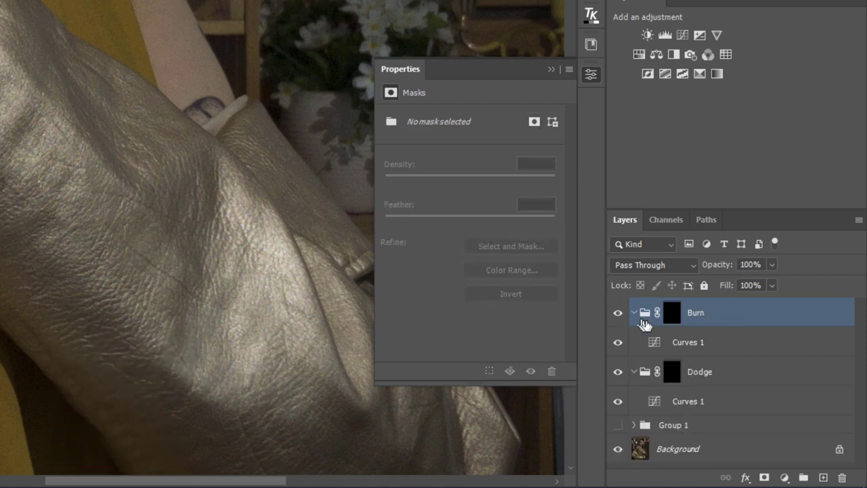
click(651, 347)
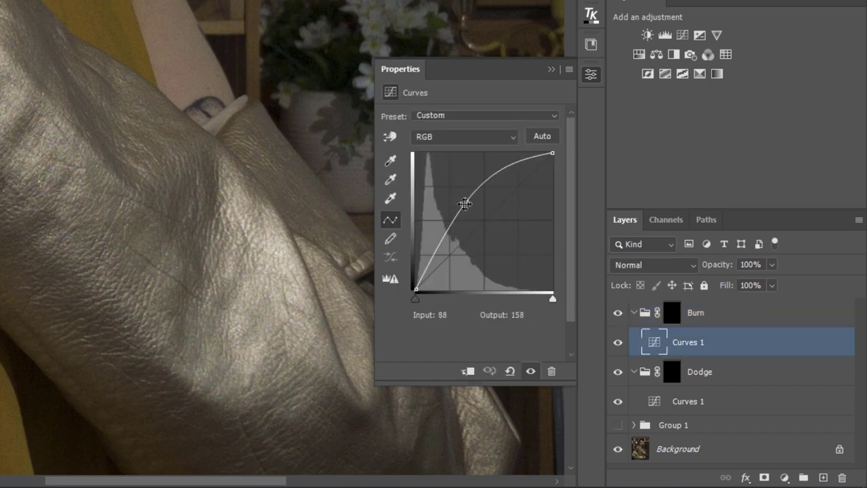
drag(464, 201, 508, 234)
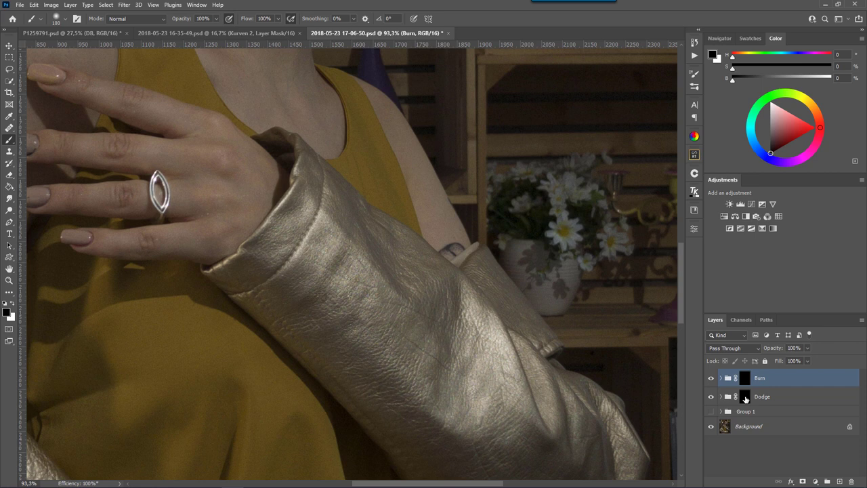
click(745, 400)
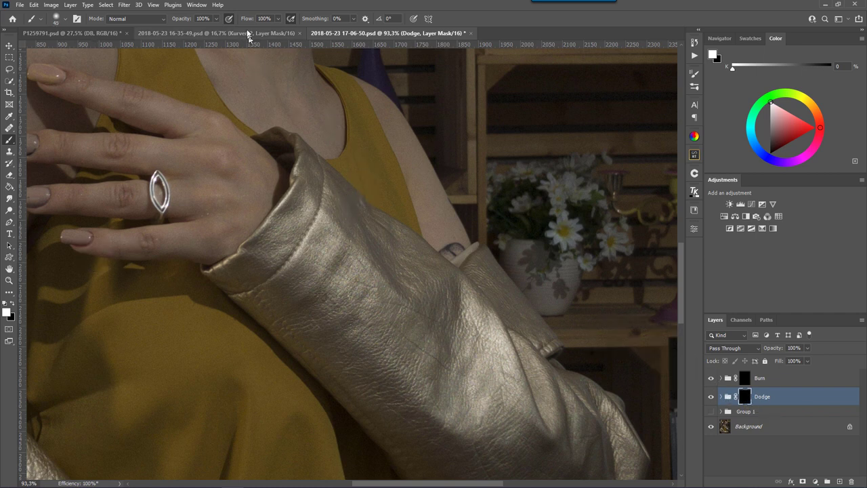
- Lower the brush flow to 1%, stroke gently along the sleeve, then target the Burn group mask with a larger brush
drag(254, 19, 186, 21)
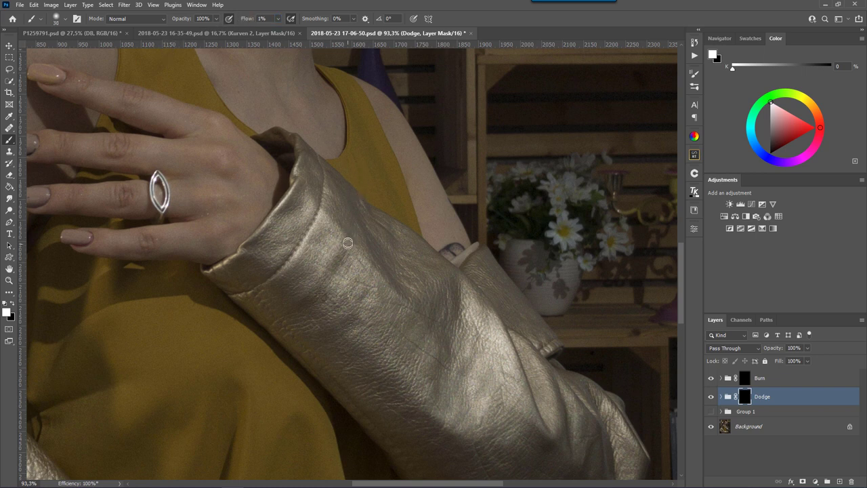
drag(346, 248, 324, 278)
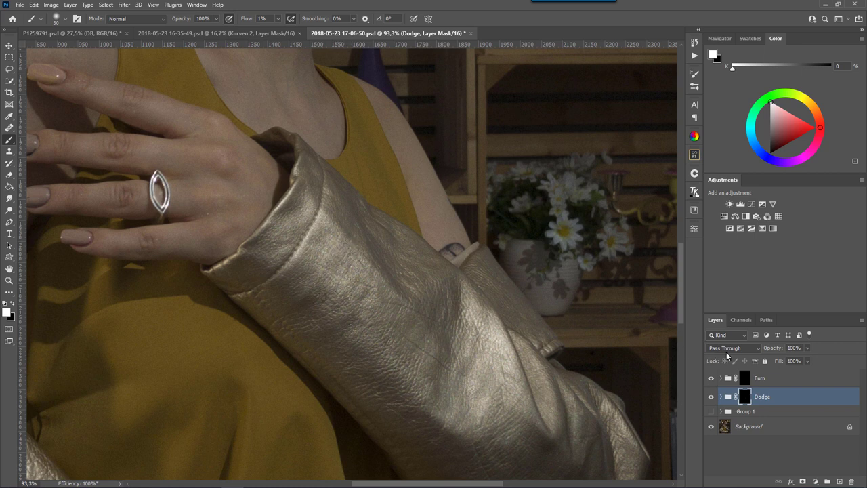
click(746, 378)
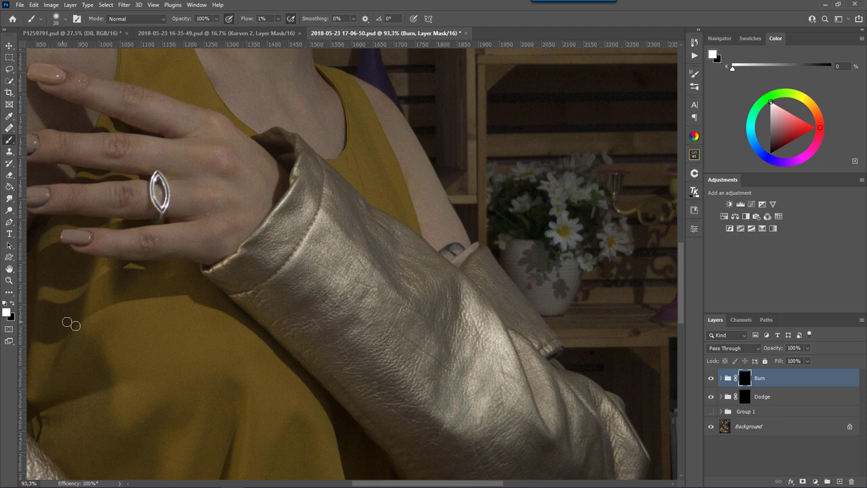
key(bracketright)
key(bracketright)
key(bracketright)
key(bracketright)
key(bracketright)
key(bracketright)
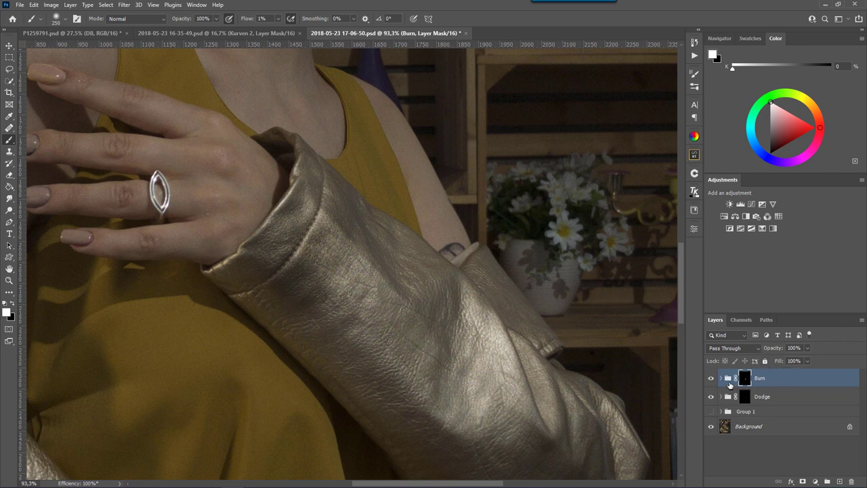
- Expand the Burn group and add a Hue/Saturation layer at −56 saturation
click(721, 378)
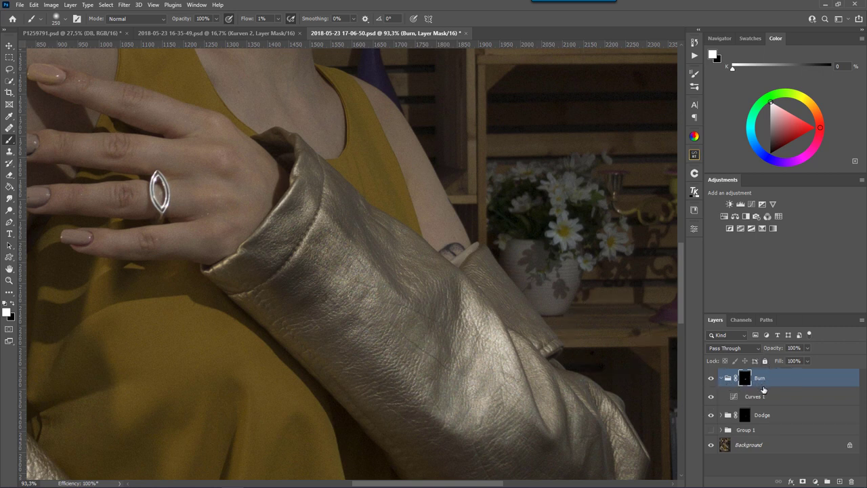
click(725, 217)
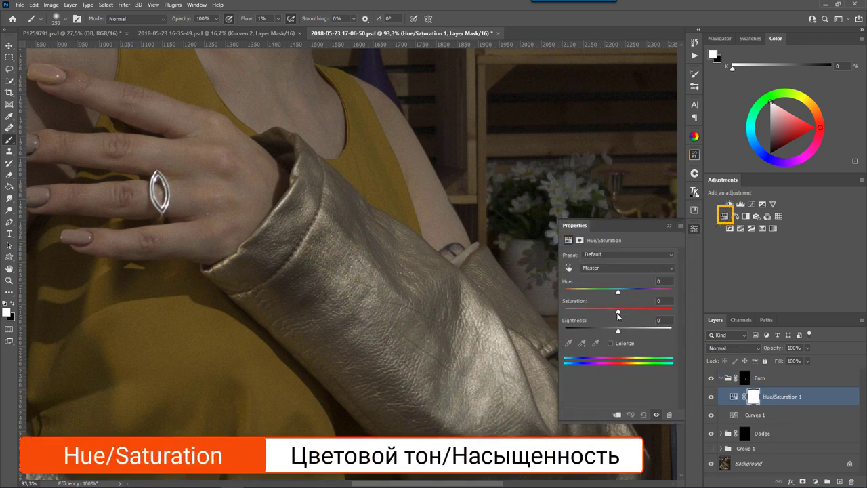
drag(619, 312, 589, 316)
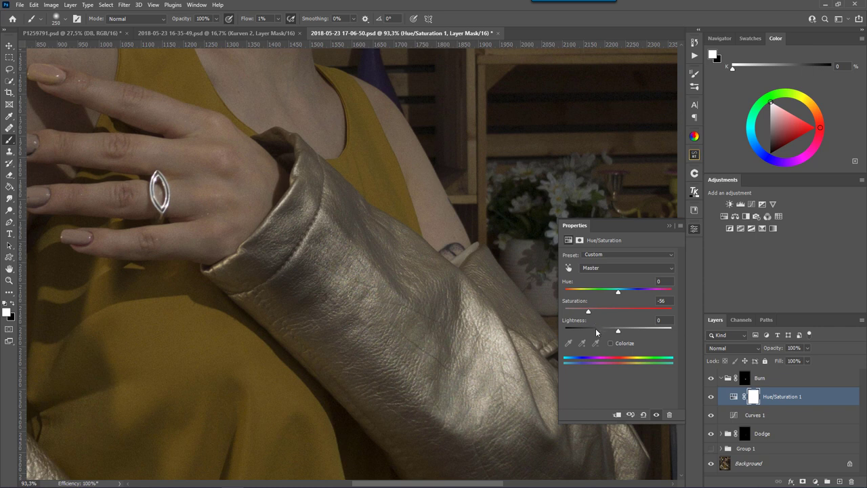
- Add a Curves layer lowering the Blue channel midtones to 144/127, then reselect the Burn group
click(752, 204)
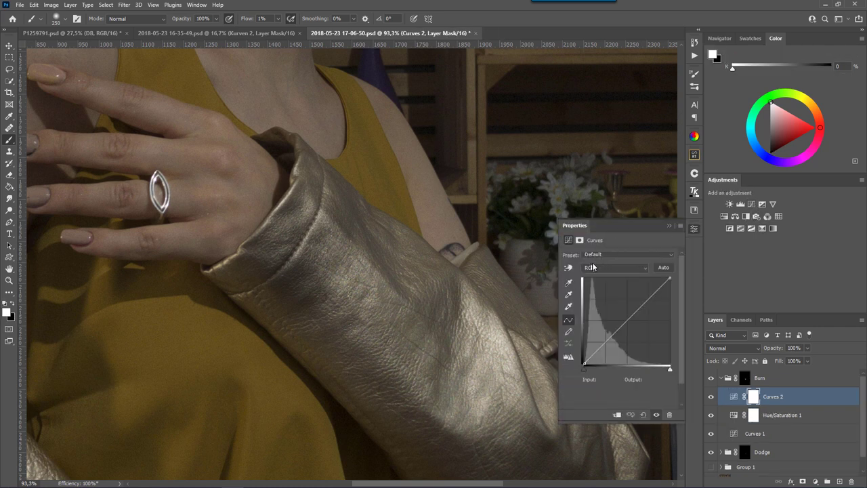
click(613, 268)
click(597, 303)
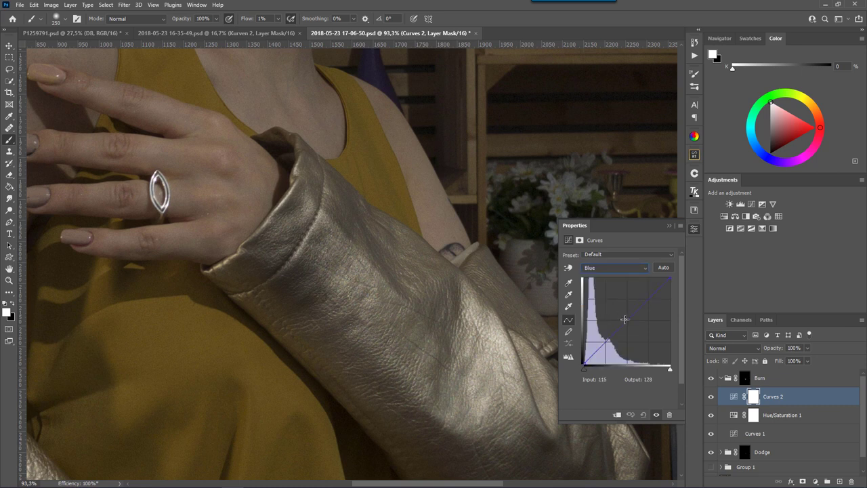
drag(630, 317, 633, 321)
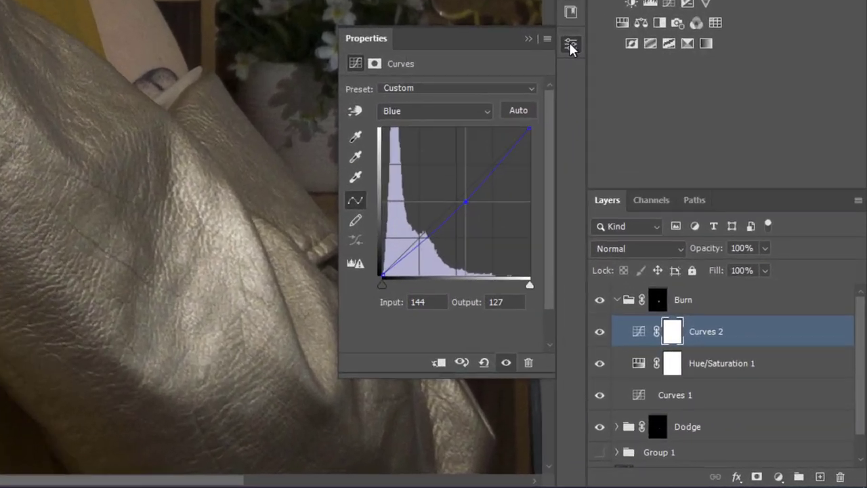
click(570, 48)
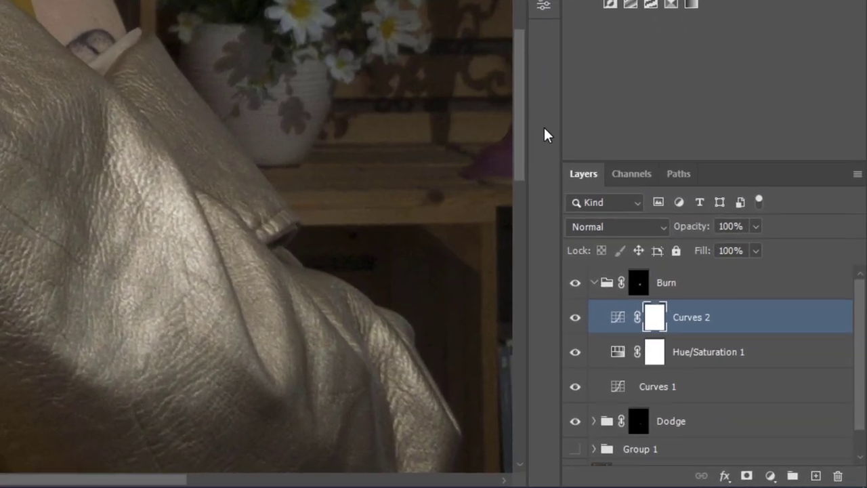
click(633, 285)
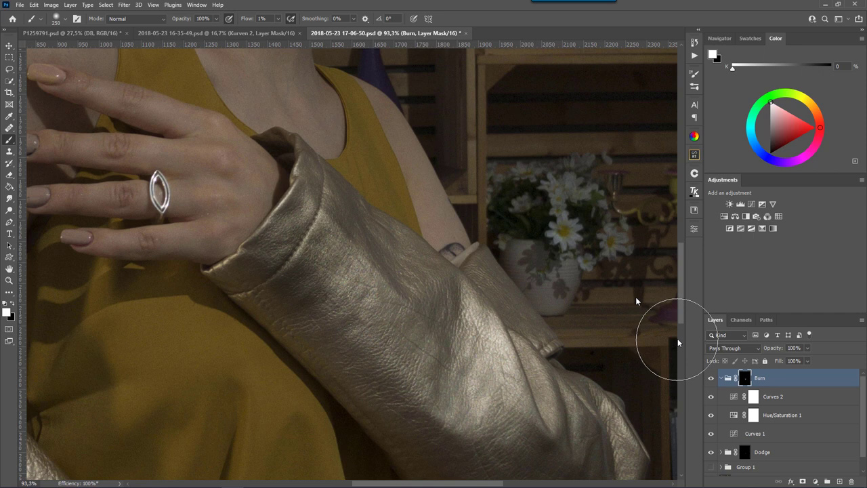
- Hide the Burn and Dodge groups and darken the sleeve on Group 1's Burn layer at 4% flow
click(711, 378)
click(721, 378)
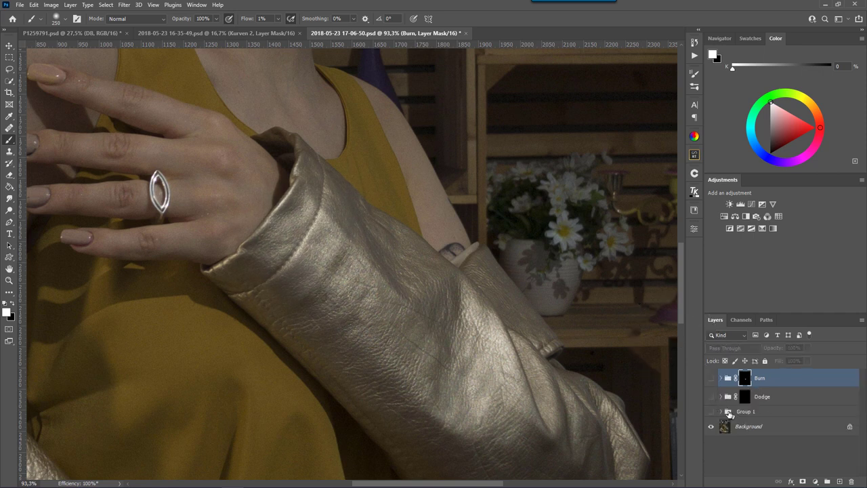
click(711, 396)
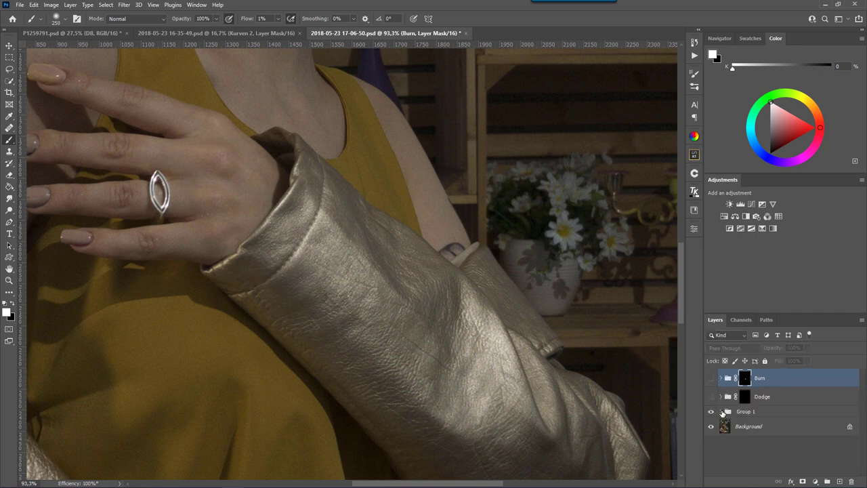
click(721, 411)
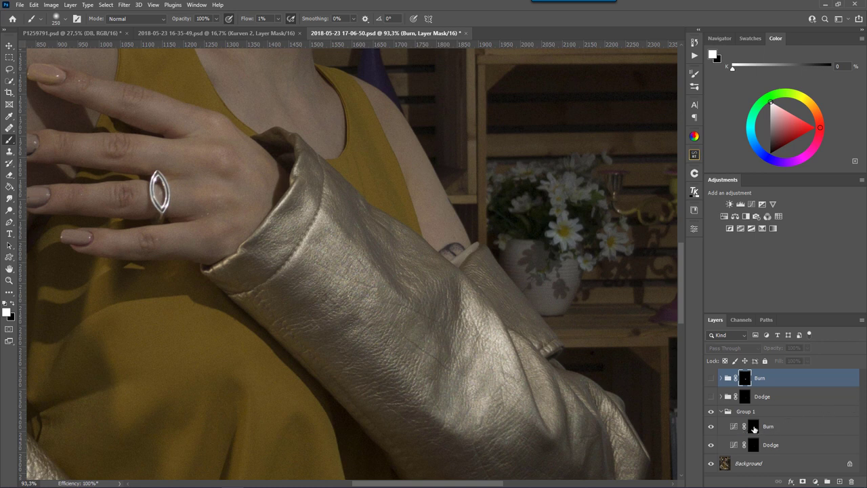
click(754, 428)
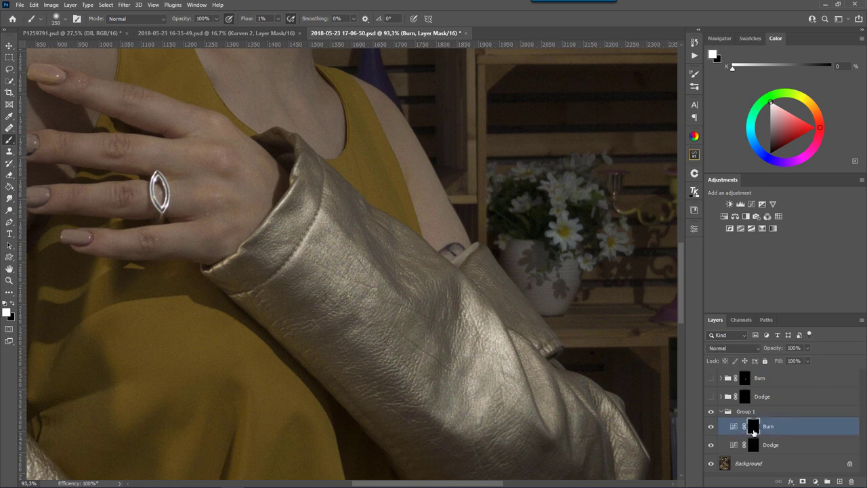
key(shift+4)
drag(466, 323, 517, 360)
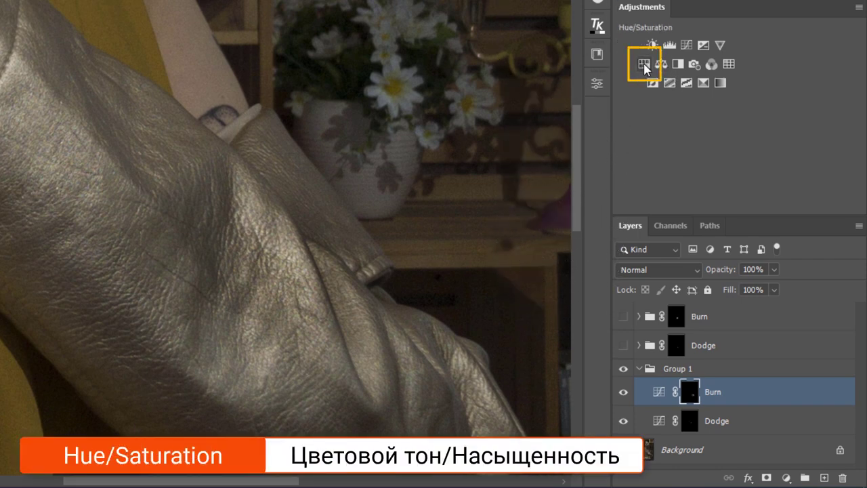
- Add a Hue/Saturation layer clipped to Burn with saturation at −28
click(644, 65)
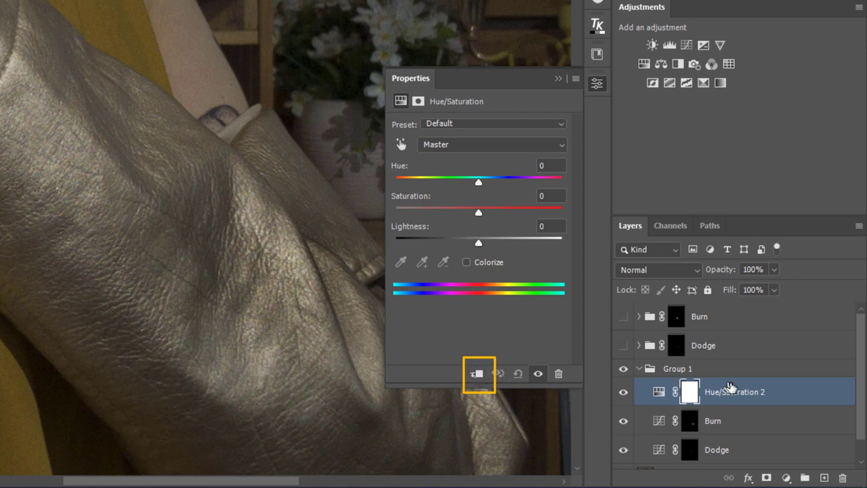
key(alt)
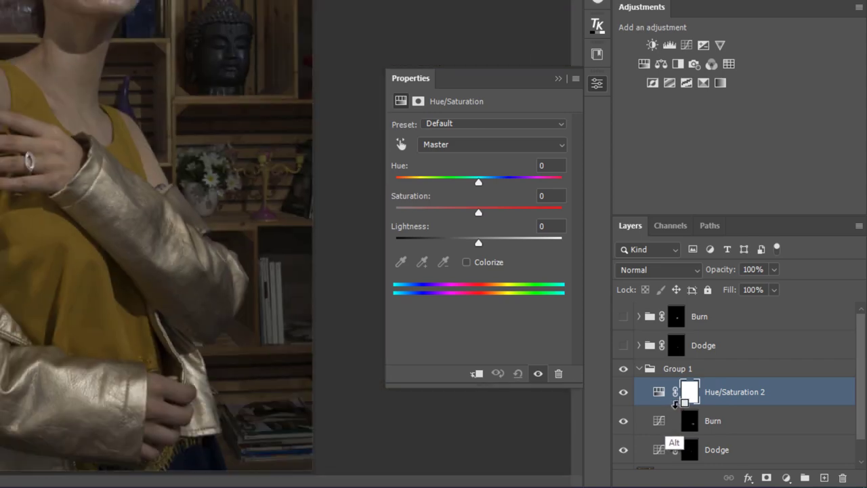
alt+click(675, 407)
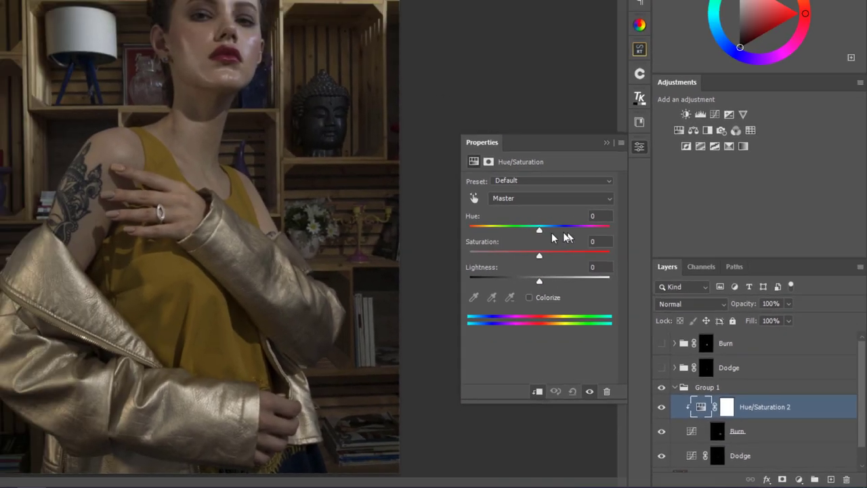
mouse_move(618, 311)
mouse_down()
mouse_move(584, 313)
mouse_move(604, 313)
mouse_up()
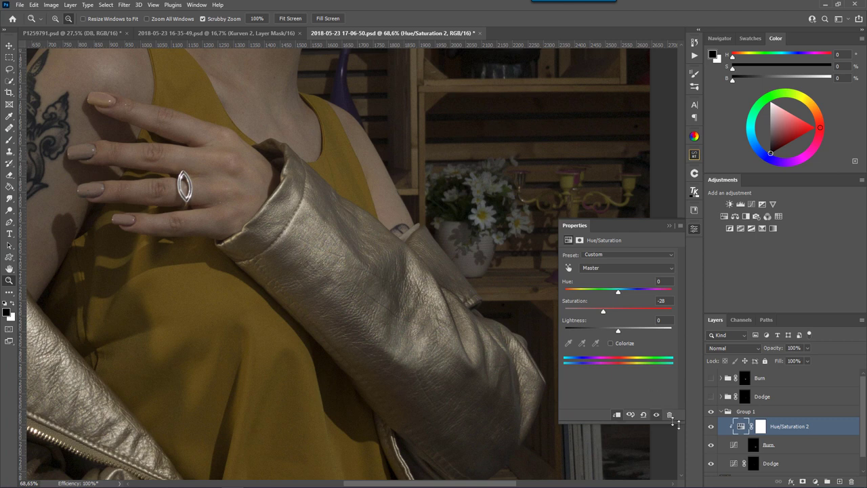
- Toggle the Dodge and Burn layers to compare before and after, then select Burn's mask
click(711, 465)
click(710, 464)
click(712, 465)
click(711, 446)
click(712, 446)
click(712, 446)
click(754, 447)
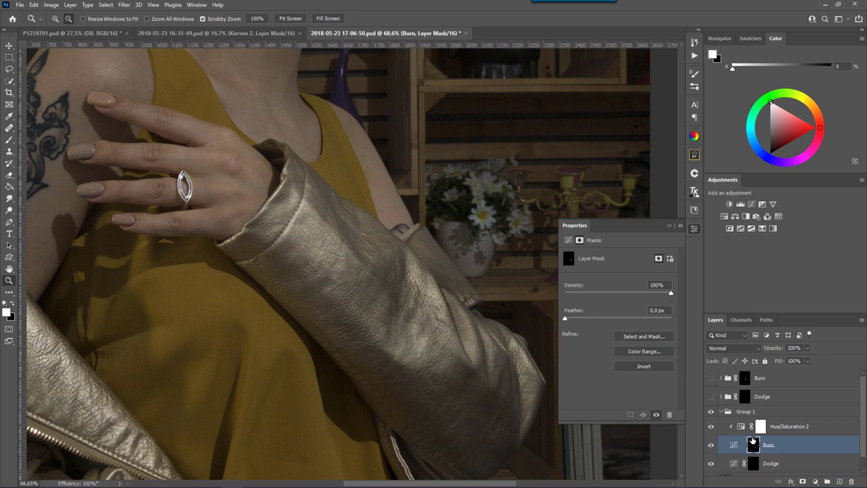
- In P1259791.psd, create a new empty layer named Dodge
key(ctrl+Tab)
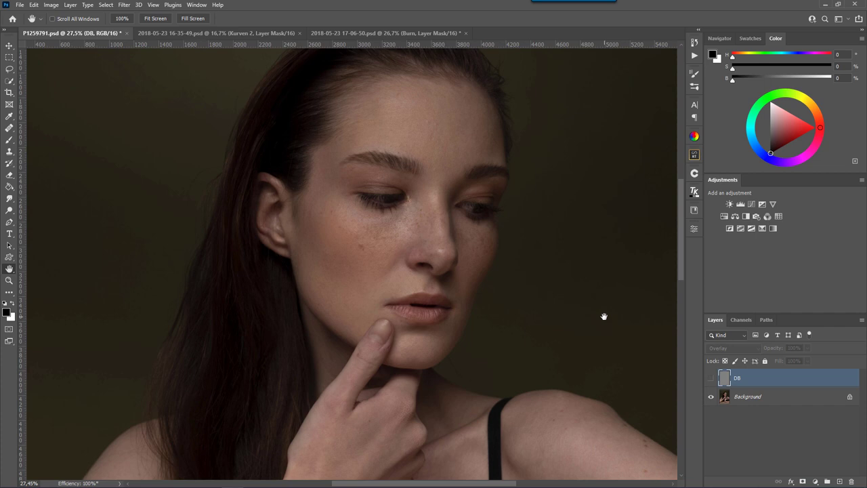
click(839, 481)
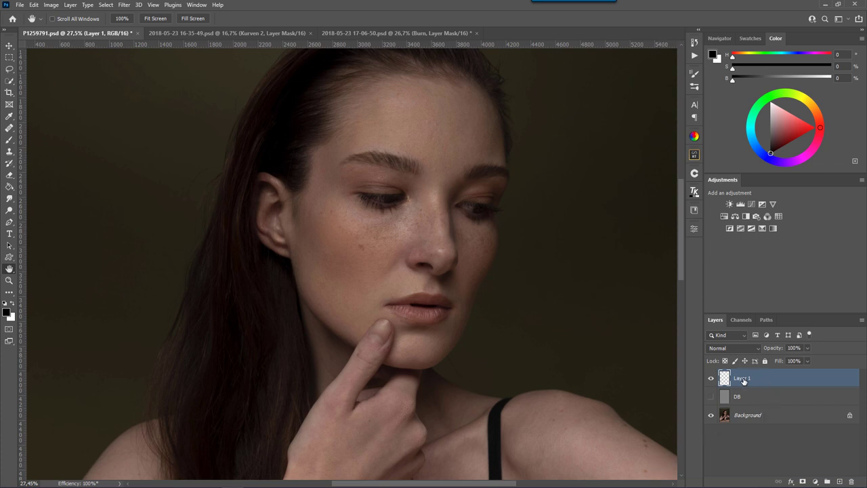
double_click(742, 378)
text(Dodge)
key(Return)
- With a white 500 px brush at 14% flow, brighten the forehead
key(b)
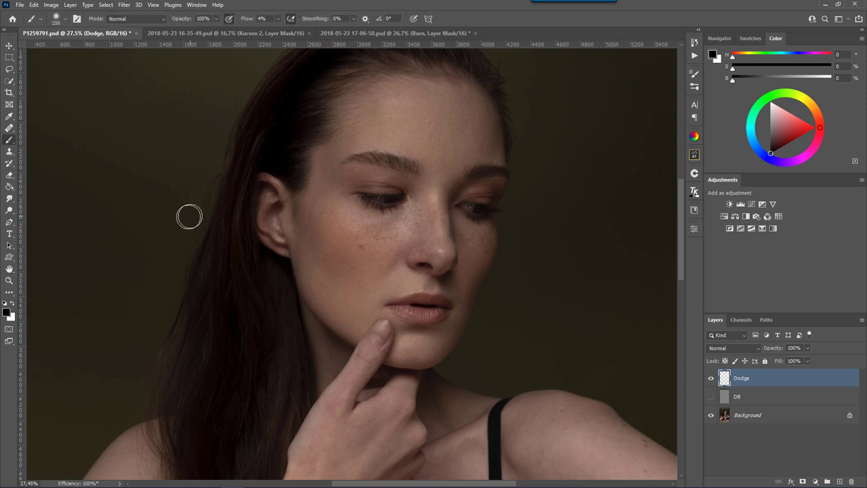
key(x)
key(bracketright)
key(bracketright)
key(bracketright)
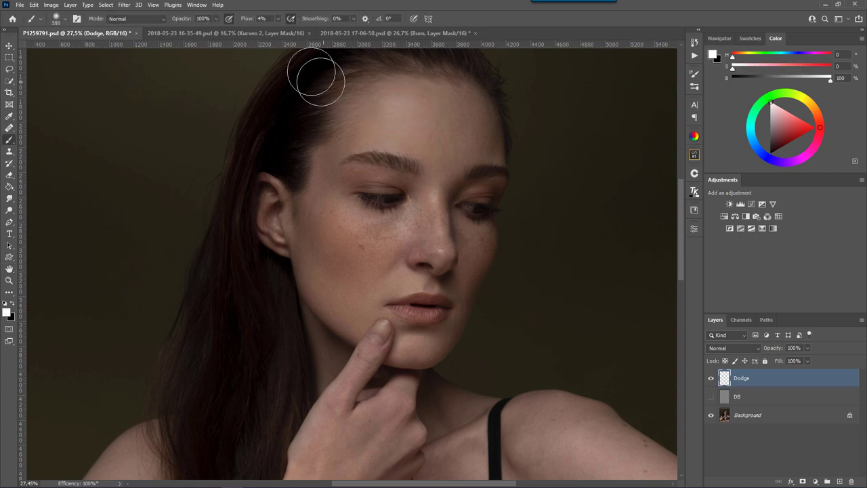
click(262, 18)
text(14)
click(374, 113)
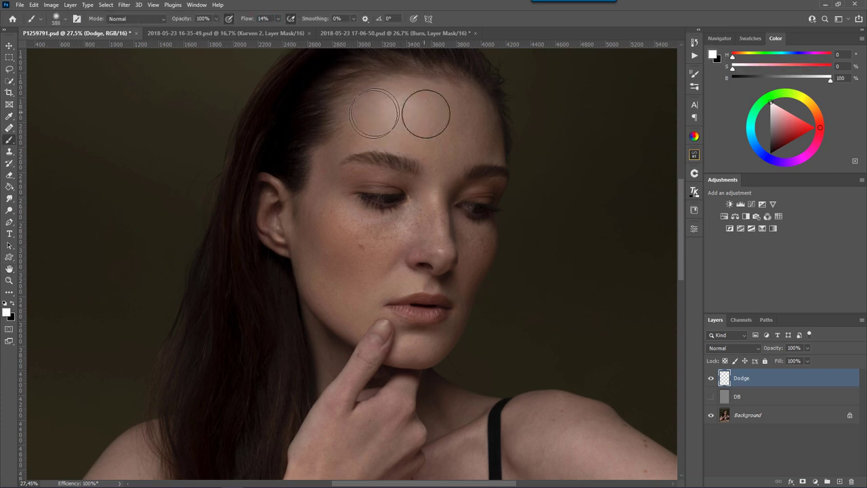
drag(374, 113, 406, 105)
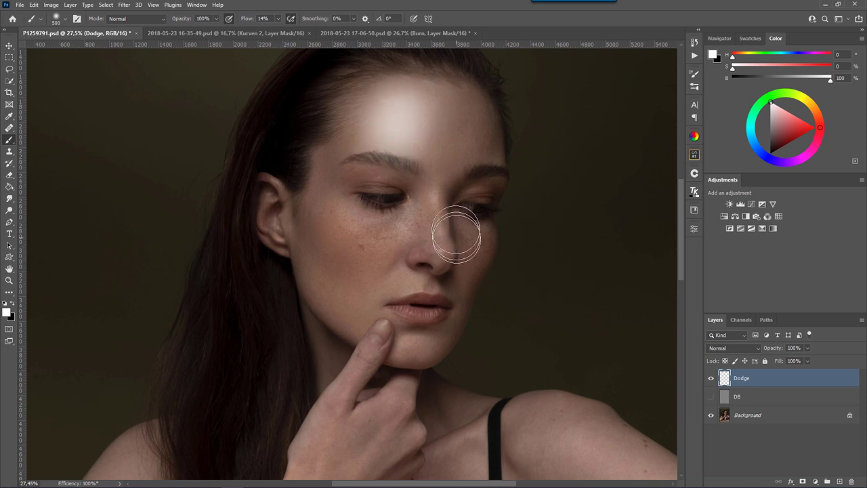
- Brighten the nose bridge, under-eye, cheek and chin, then open the Dodge layer's blending options
key(bracketleft)
key(bracketleft)
key(bracketleft)
drag(434, 193, 442, 257)
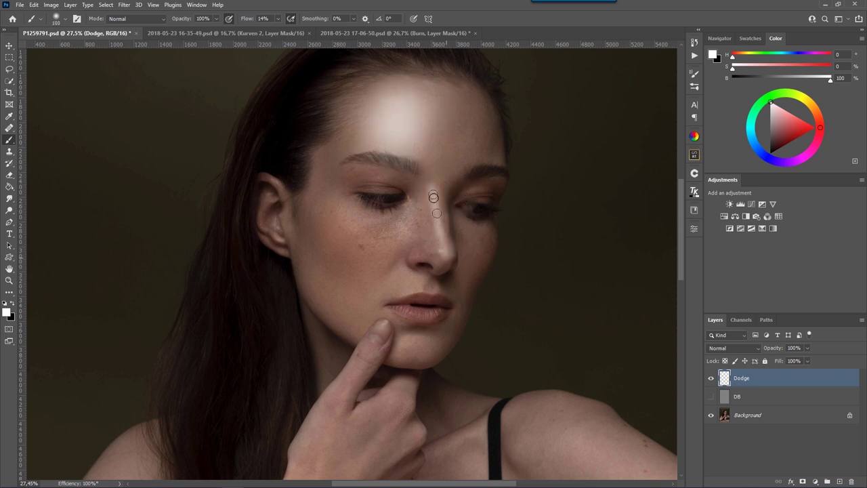
key(bracketright)
key(bracketright)
key(bracketright)
drag(391, 194, 378, 178)
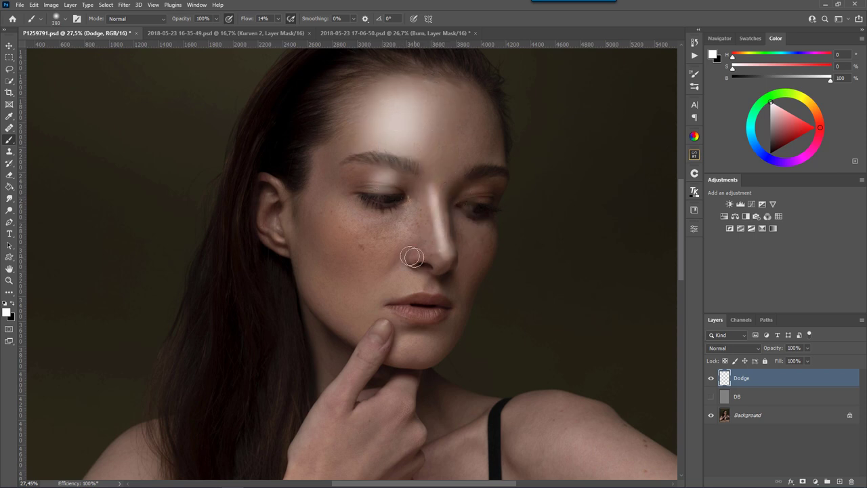
drag(368, 223, 407, 220)
key(bracketleft)
key(bracketleft)
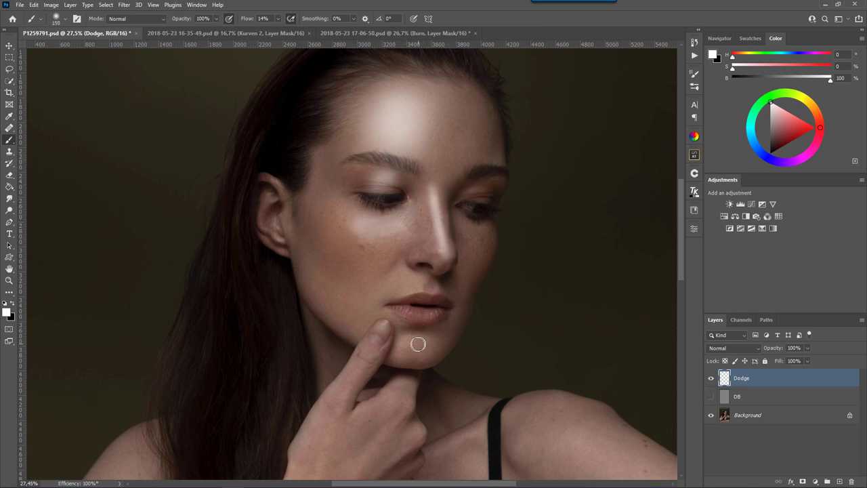
mouse_move(418, 345)
mouse_down()
mouse_move(411, 341)
mouse_move(407, 352)
mouse_up()
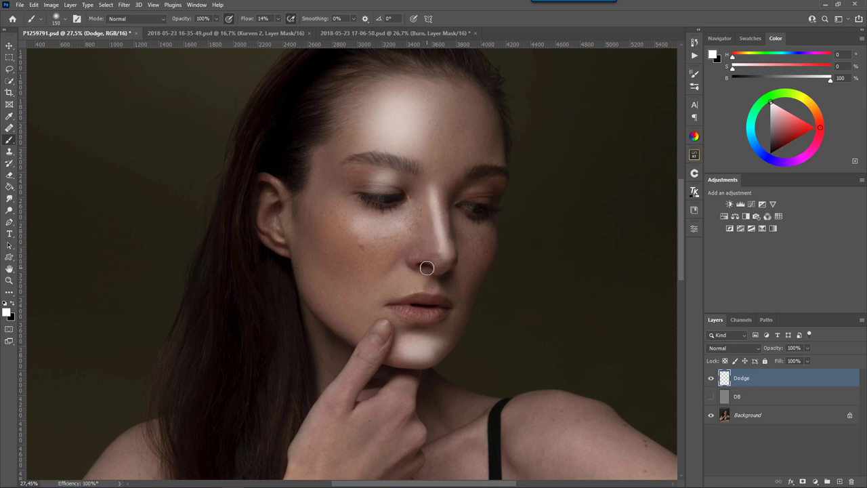
double_click(815, 385)
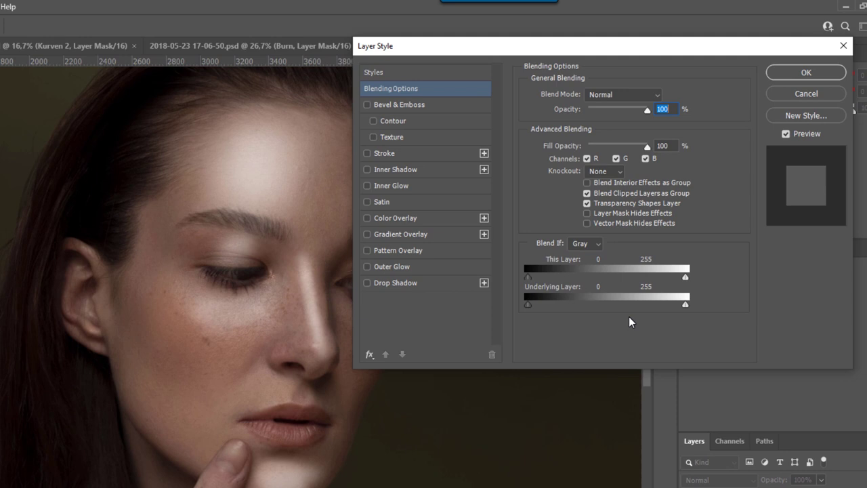
- Alt-split the Underlying Layer black slider in Blend If so the dodge skips the darkest tones
key(alt)
drag(529, 305, 634, 305)
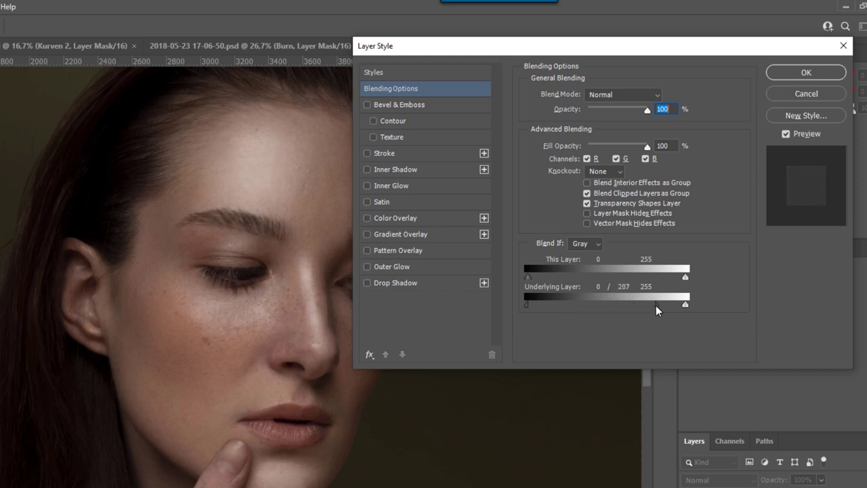
mouse_move(656, 305)
mouse_down()
mouse_move(666, 305)
mouse_move(621, 308)
mouse_move(671, 305)
mouse_up()
drag(670, 307, 664, 307)
drag(528, 305, 575, 307)
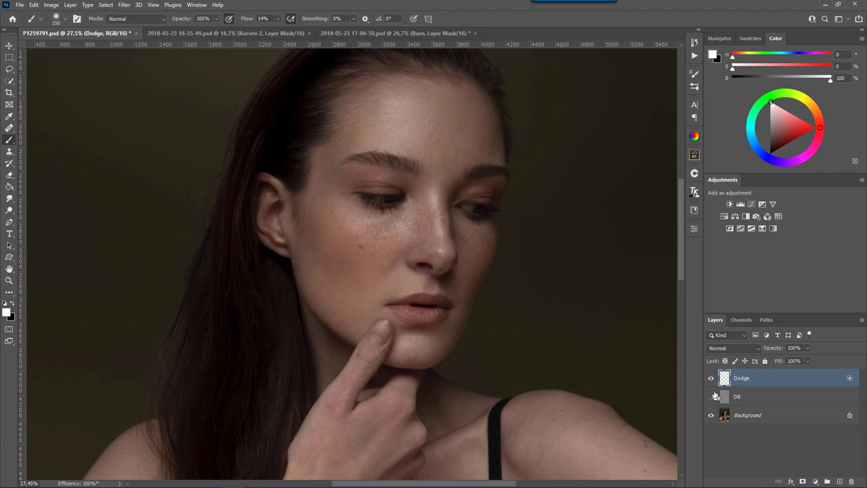
- Compare the dodge on and off, reduce the Dodge layer's Fill to 35%, then hide it
drag(716, 396, 714, 381)
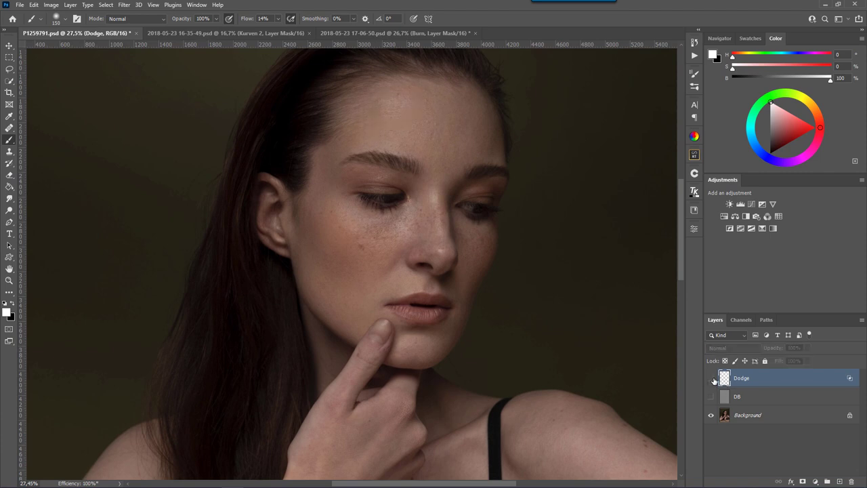
click(712, 381)
click(712, 381)
click(711, 380)
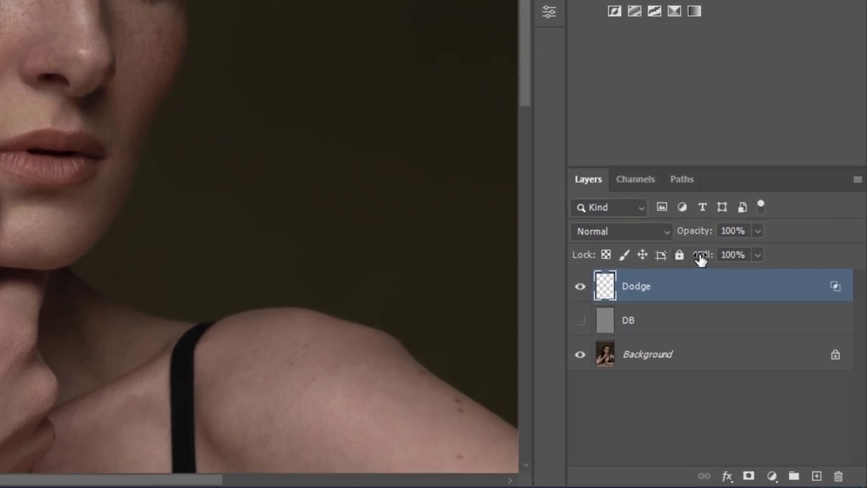
click(702, 256)
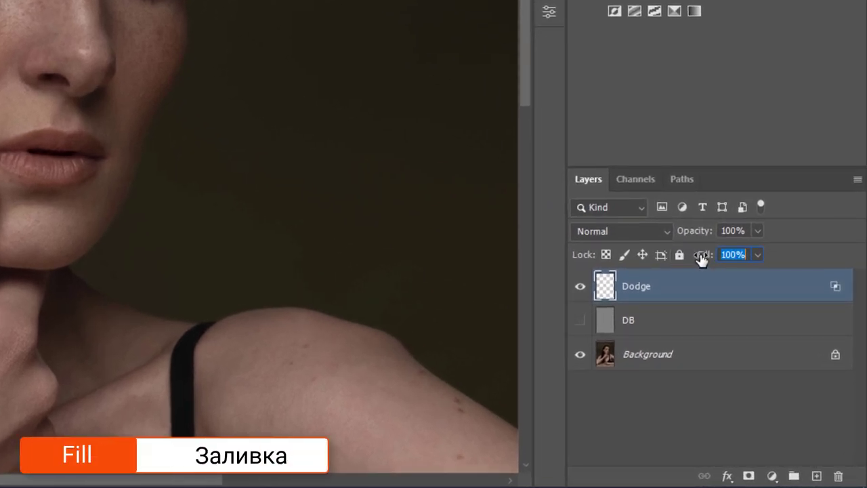
drag(702, 258, 650, 257)
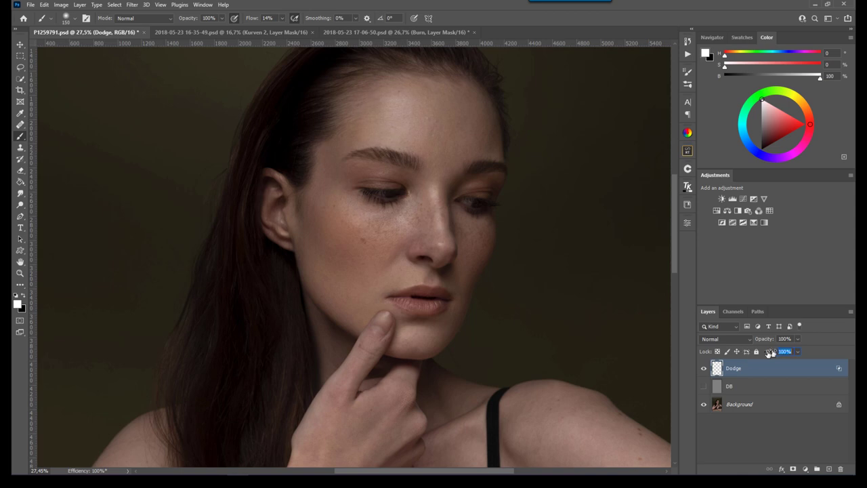
click(704, 368)
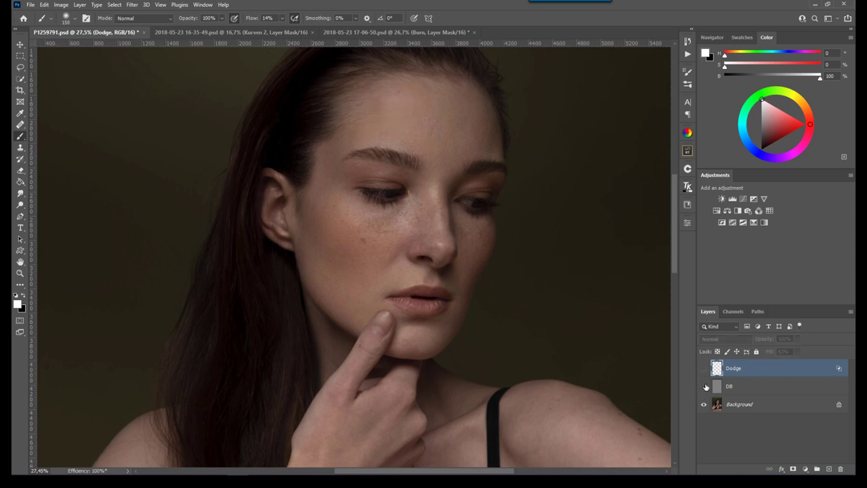
- Add a Curves layer brightening 149→205 and invert its mask to black
click(744, 199)
drag(635, 298, 629, 287)
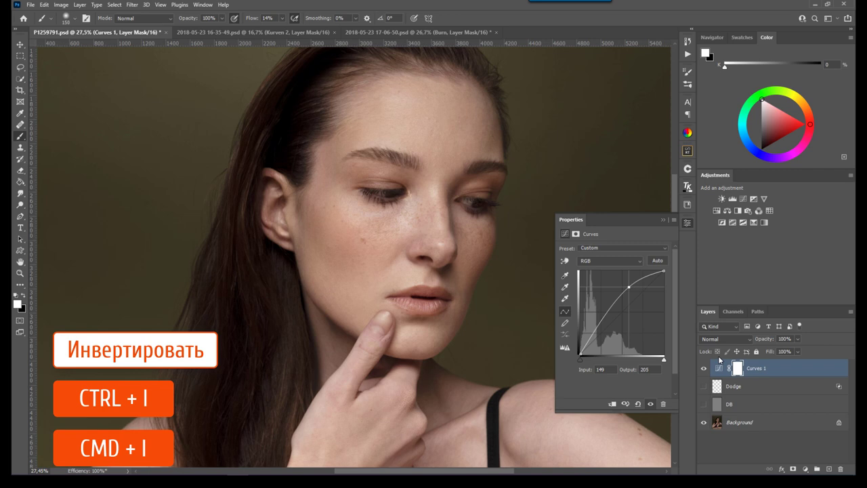
key(ctrl+i)
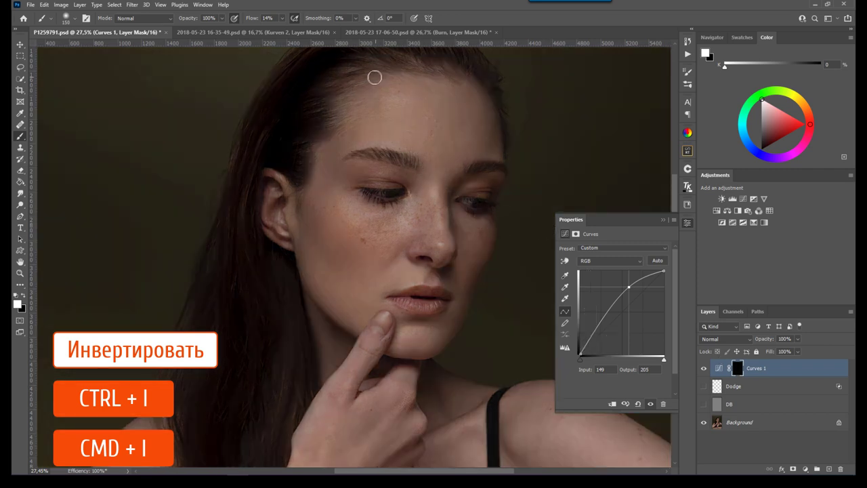
key(bracketright)
key(bracketright)
key(bracketright)
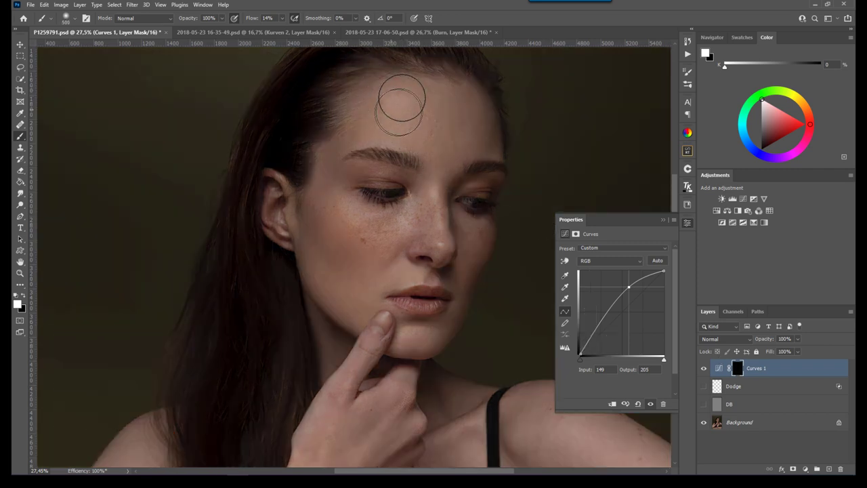
- Paint the brightening onto the forehead, nose bridge, eyelid, cheek and chin, then select Curves 1
mouse_move(394, 129)
mouse_down()
mouse_move(422, 105)
mouse_move(387, 101)
mouse_move(407, 74)
mouse_move(448, 171)
mouse_move(440, 247)
mouse_up()
key(bracketleft)
key(bracketleft)
key(bracketleft)
drag(434, 193, 442, 264)
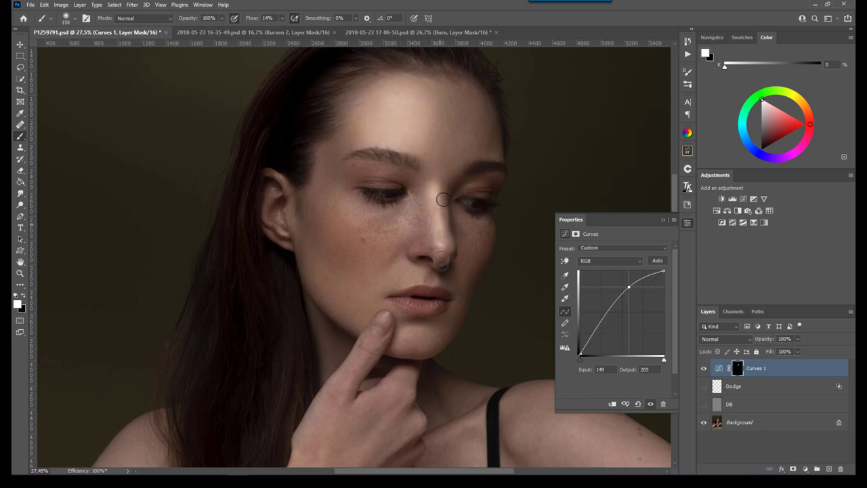
mouse_move(399, 197)
mouse_down()
mouse_move(389, 174)
mouse_move(381, 179)
mouse_up()
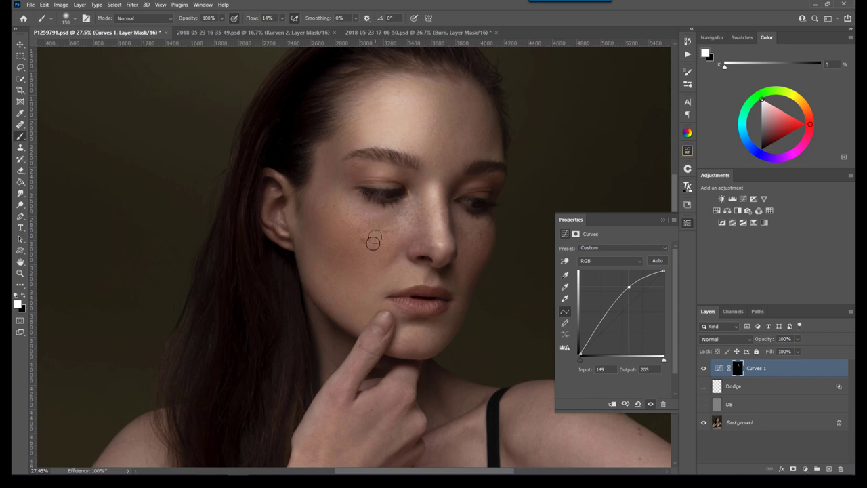
drag(351, 230, 381, 237)
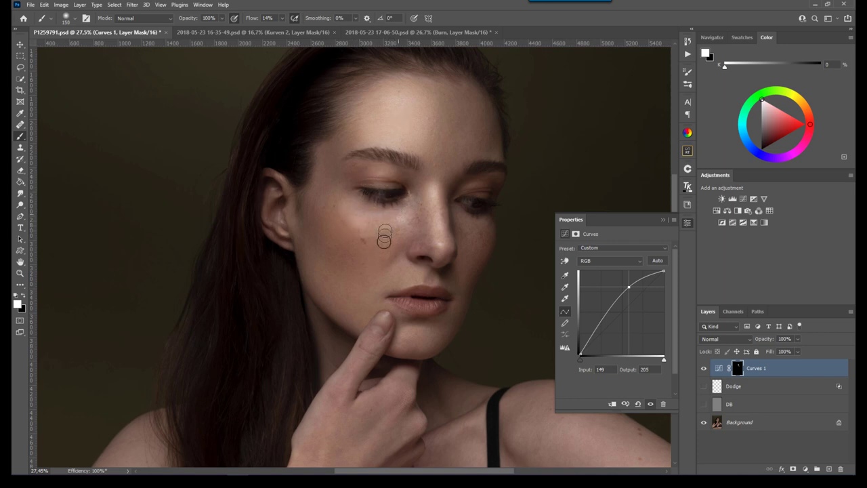
drag(415, 339, 414, 338)
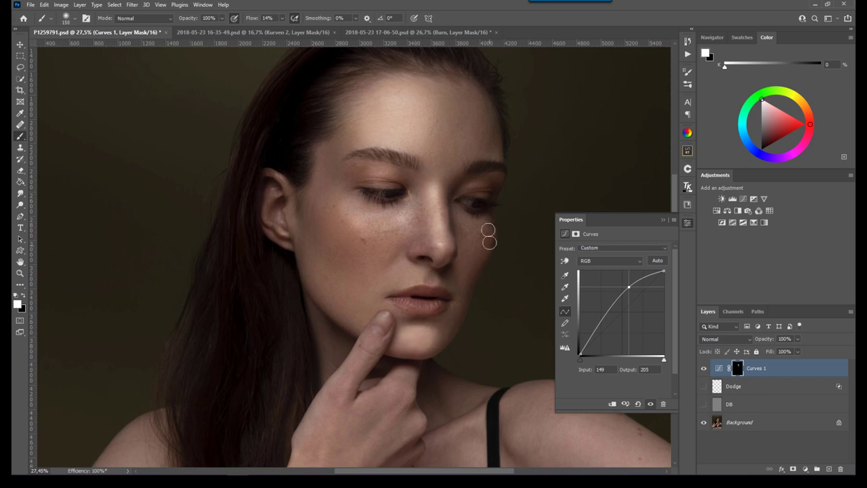
drag(450, 194, 442, 235)
right_click(376, 122)
click(379, 118)
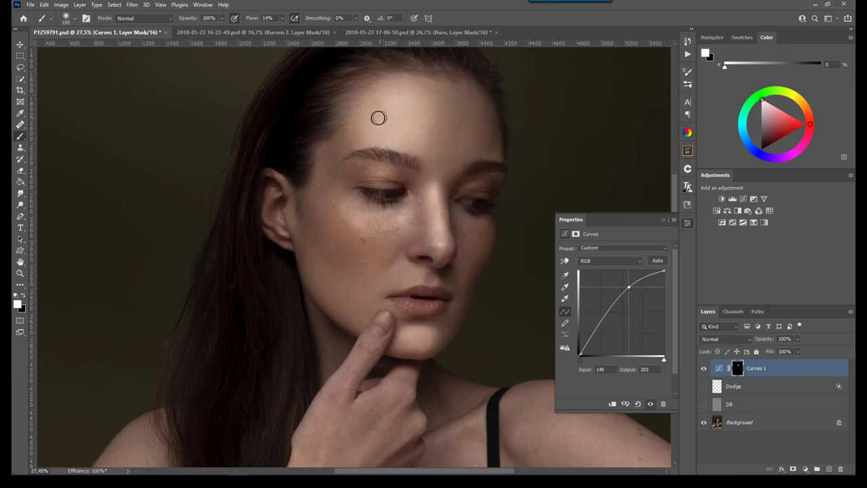
click(833, 368)
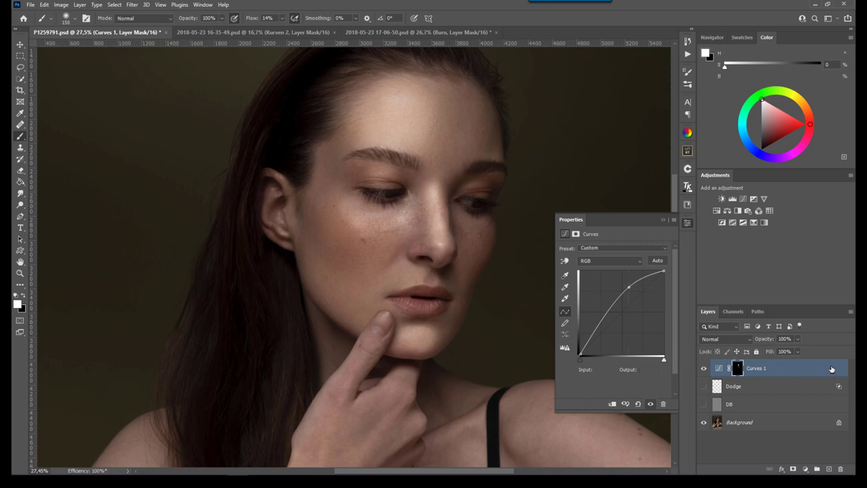
- Limit Curves 1 to lighter underlying tones with a split Blend If black slider
double_click(825, 377)
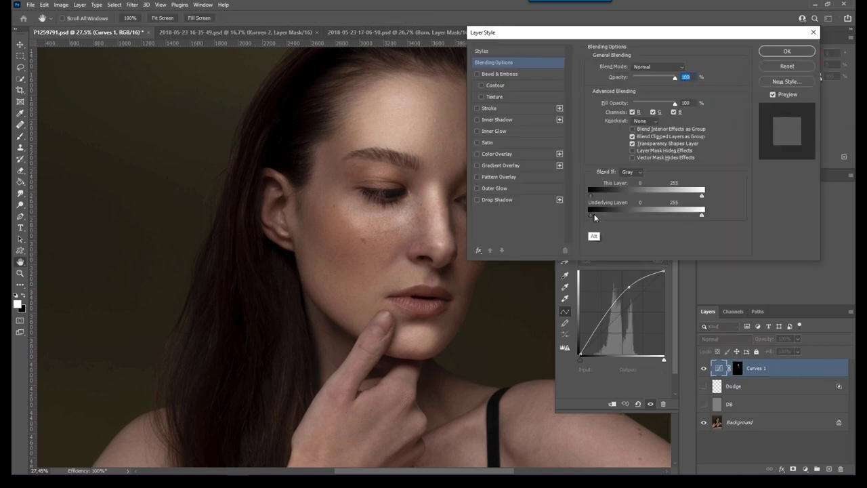
drag(596, 217, 684, 218)
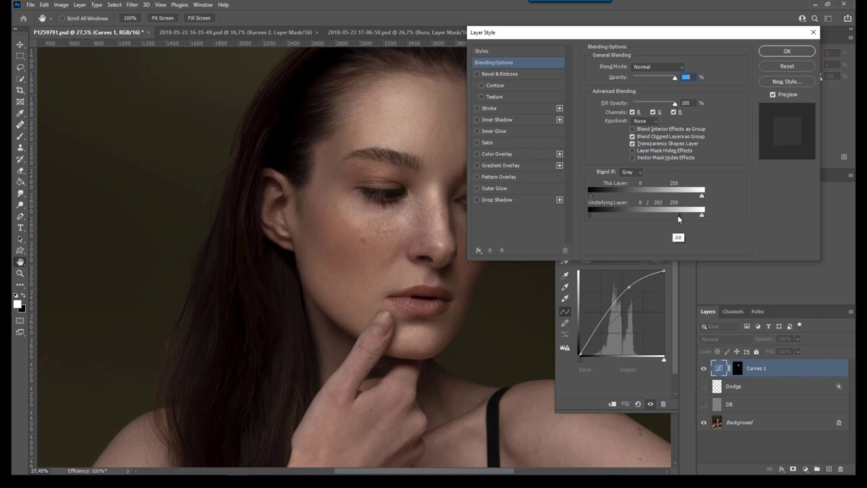
drag(590, 215, 634, 218)
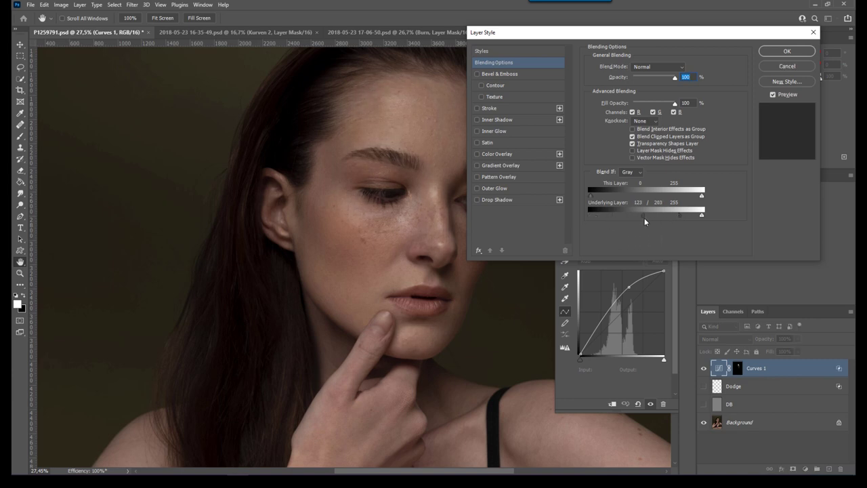
drag(644, 218, 628, 218)
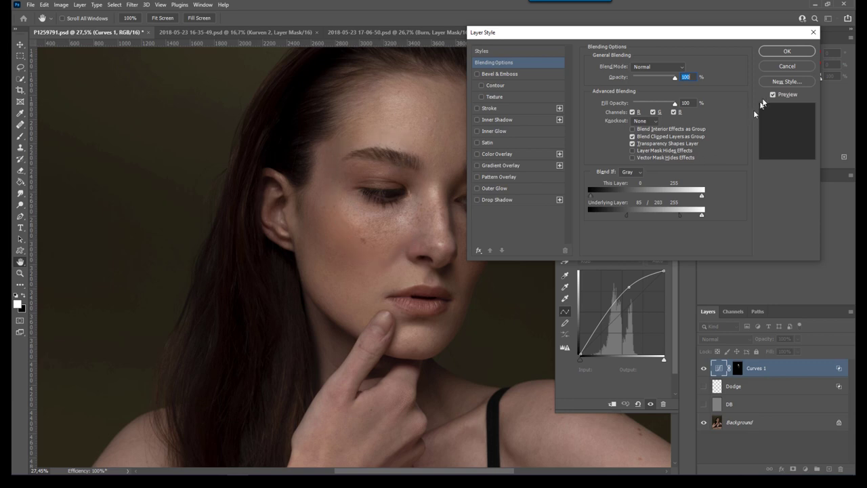
click(797, 51)
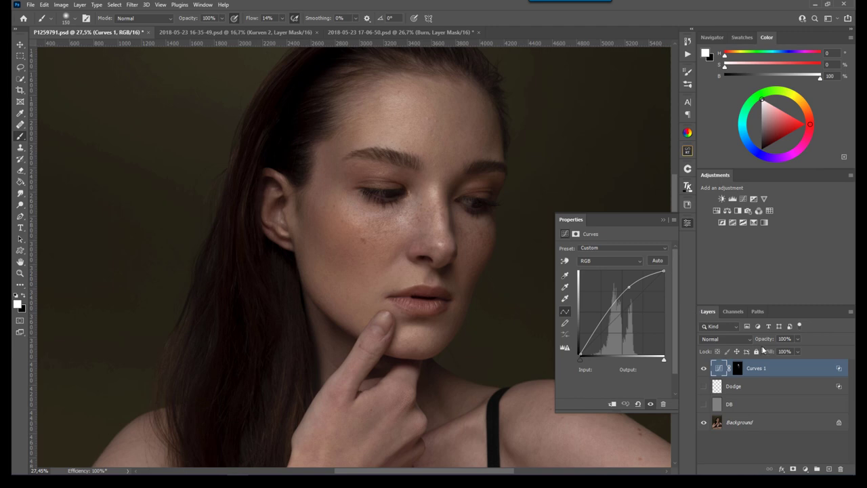
- Lower Curves 1 fill to 67%, leave it hidden, and add an empty layer above
mouse_move(768, 354)
mouse_down()
mouse_move(754, 355)
mouse_move(793, 353)
mouse_up()
click(704, 369)
click(704, 369)
click(705, 369)
click(705, 368)
click(705, 368)
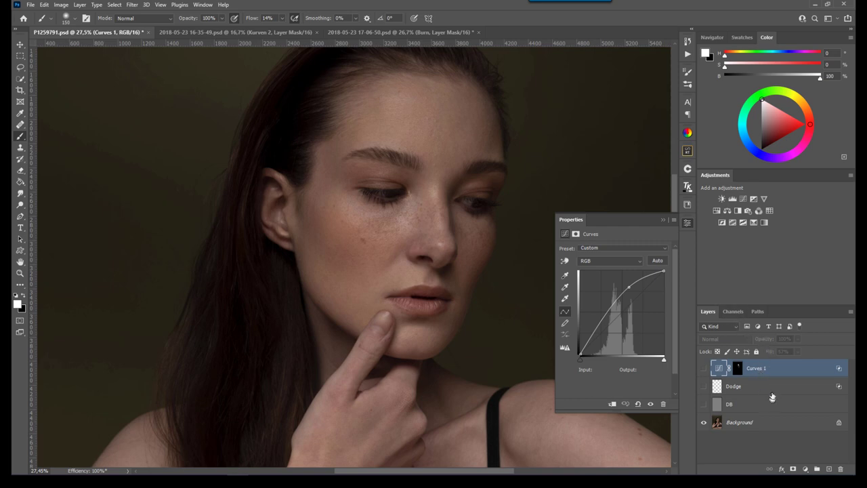
click(830, 469)
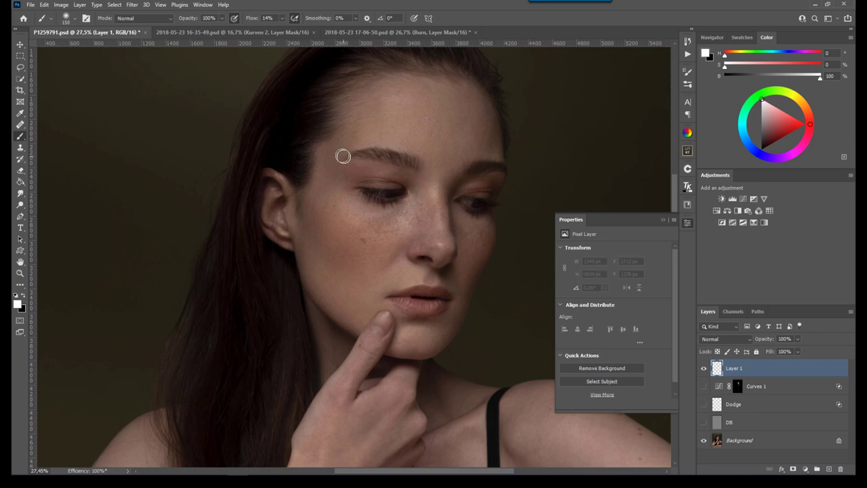
- Paint black shading from temple to cheek on Layer 1 with an 800 brush
click(24, 297)
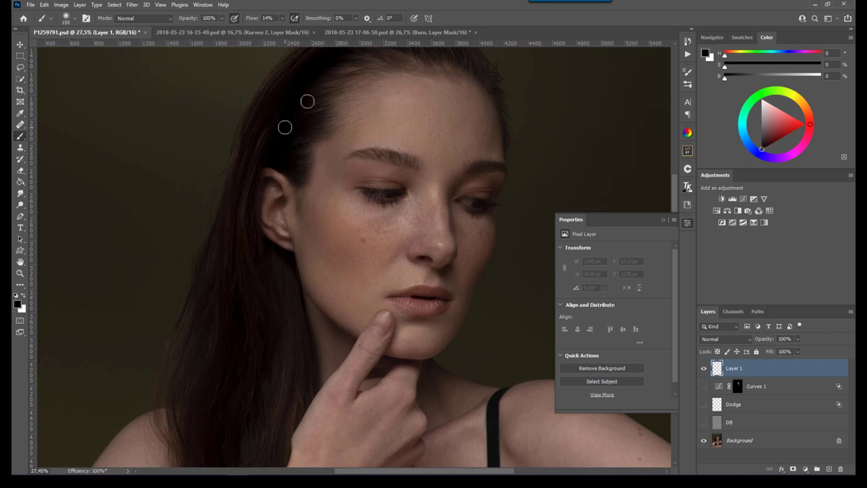
key(bracketright)
key(bracketright)
key(bracketright)
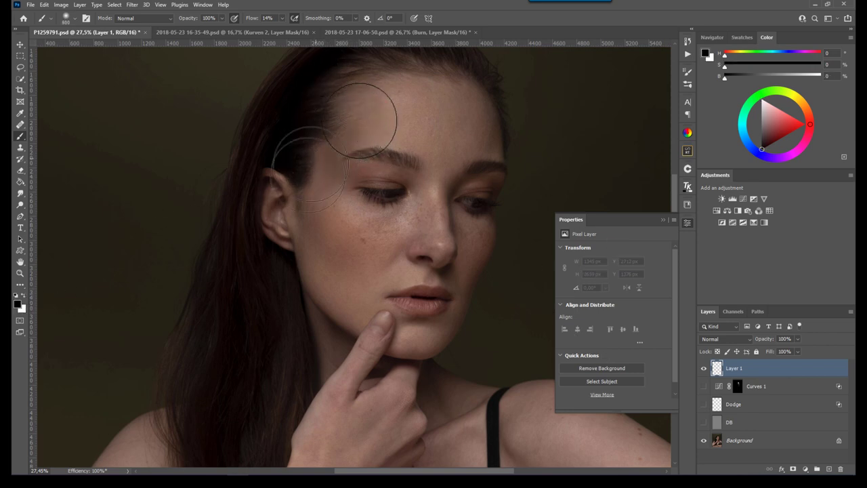
mouse_move(359, 122)
mouse_down()
mouse_move(312, 203)
mouse_move(446, 145)
mouse_up()
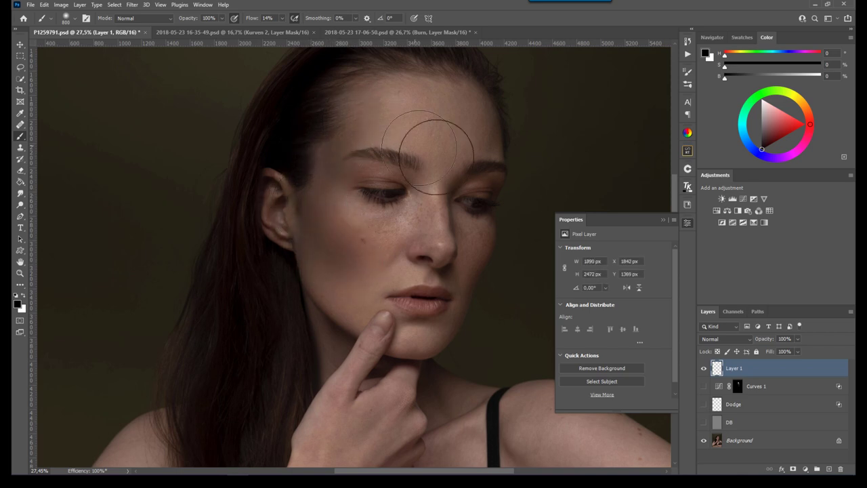
- Confine Layer 1 to darker underlying tones, set its fill to 29%, and hide it
double_click(822, 370)
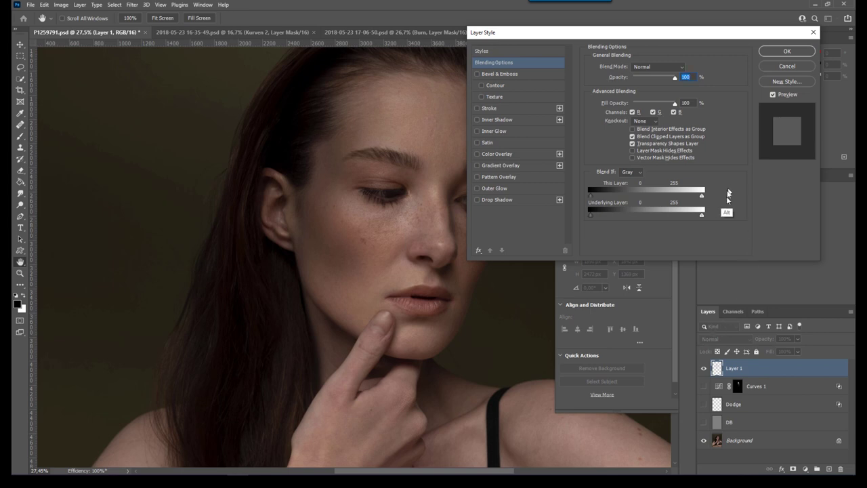
drag(702, 218, 608, 218)
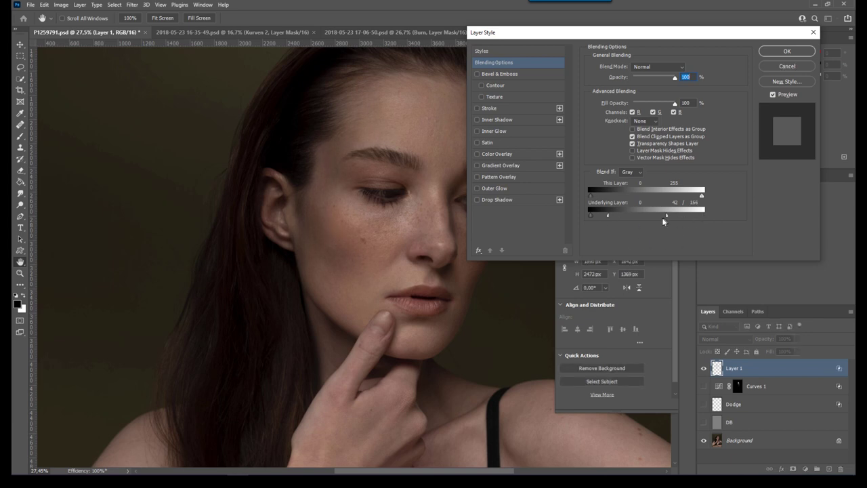
key(Return)
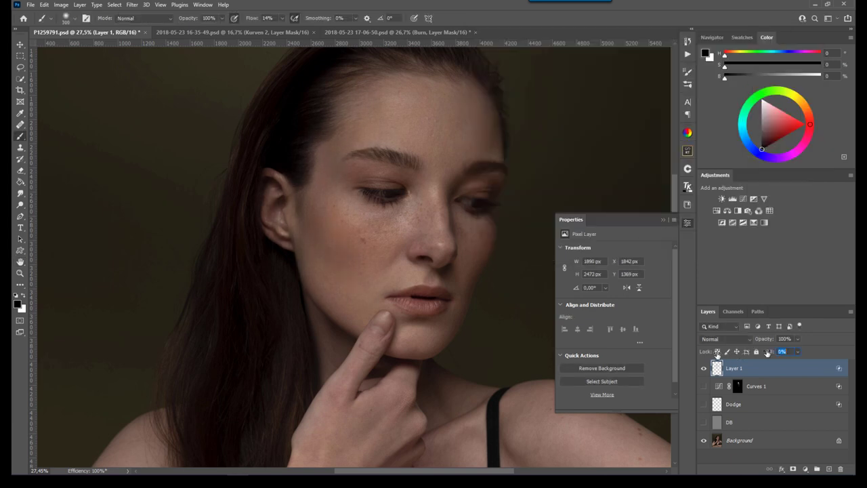
drag(767, 353, 797, 358)
click(704, 368)
key(z)
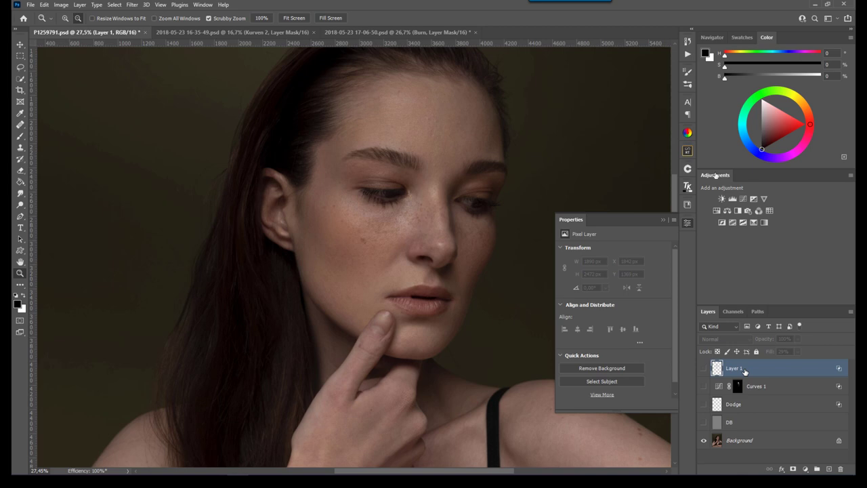
- Add a brightening Curves 2 layer (100→167) and invert its mask to black
click(744, 198)
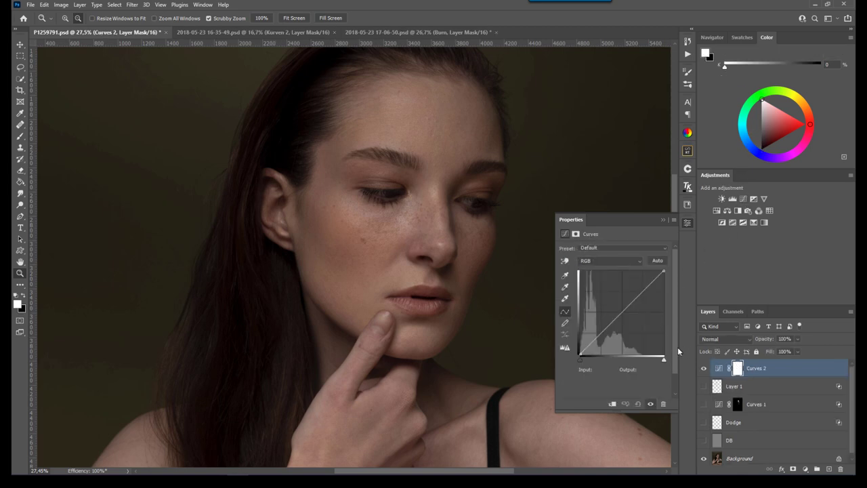
drag(623, 311, 613, 298)
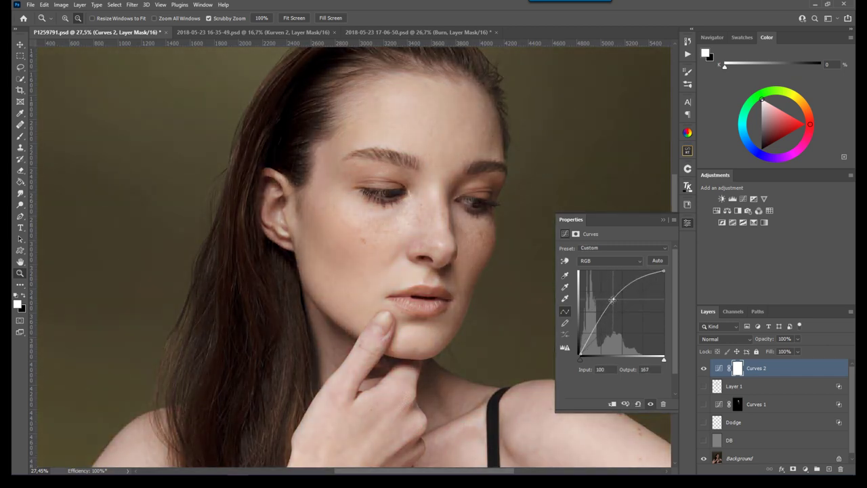
key(ctrl+i)
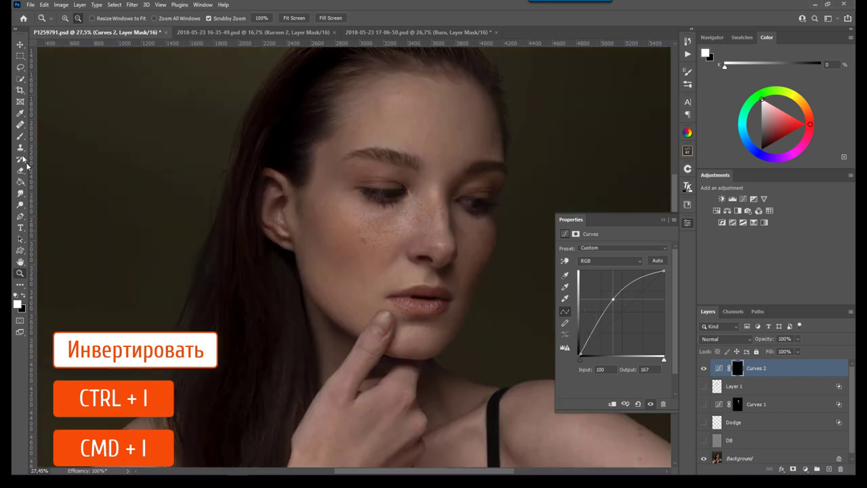
- Paint white into the Curves 2 mask over the forehead, under-eye cheek and nose bridge
click(20, 135)
key(bracketright)
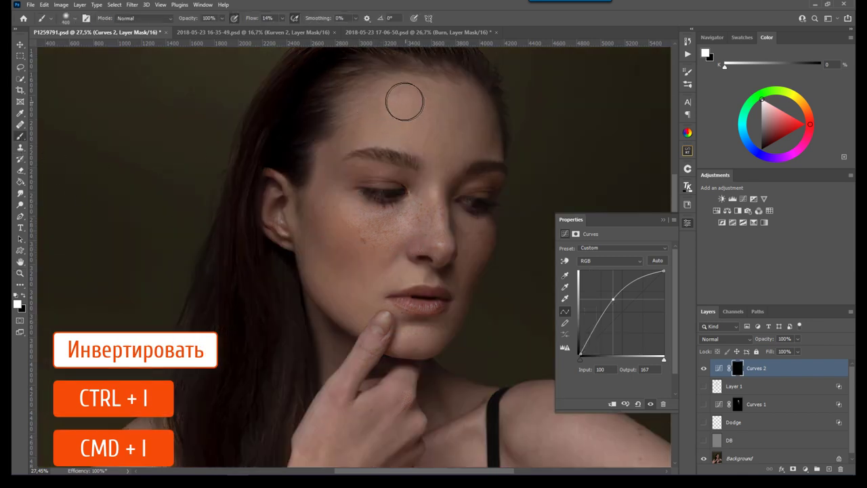
key(bracketright)
key(bracketright)
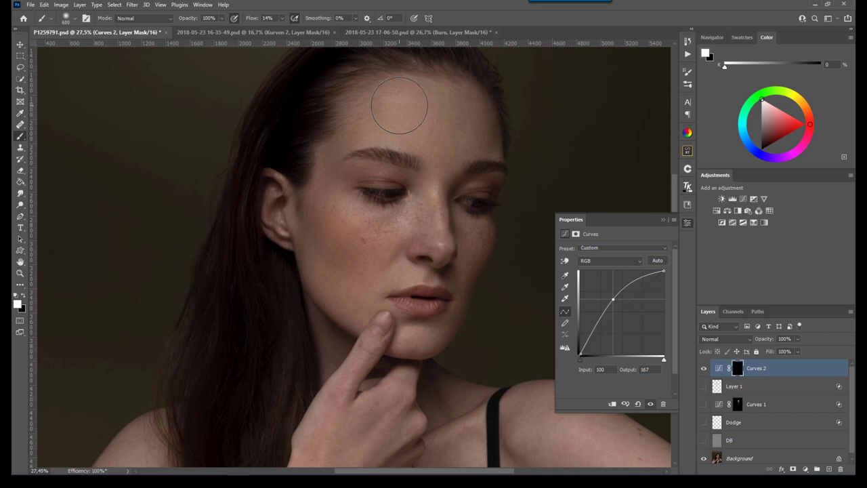
drag(403, 107, 393, 126)
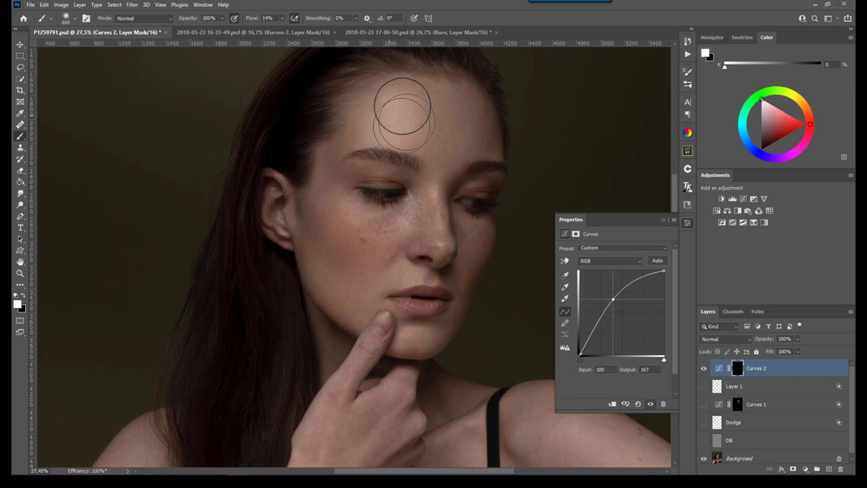
key(bracketleft)
key(bracketleft)
key(bracketleft)
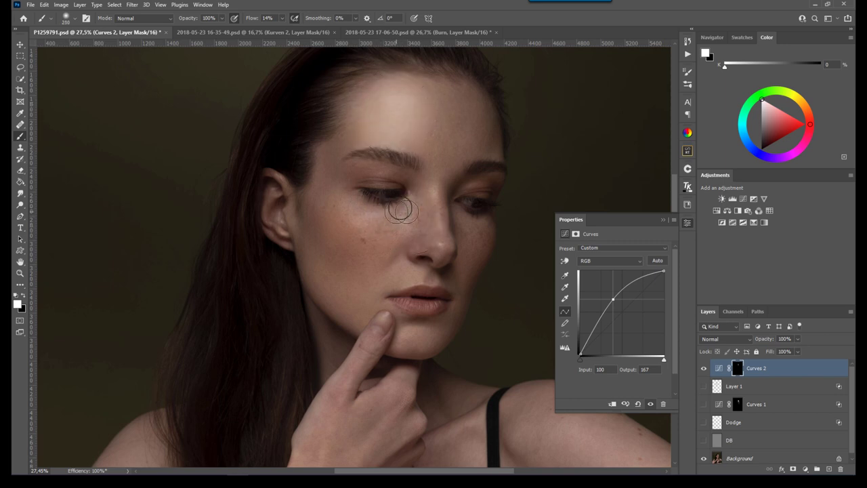
mouse_move(384, 211)
mouse_down()
mouse_move(408, 211)
mouse_move(434, 193)
mouse_up()
key(bracketleft)
key(bracketleft)
key(bracketleft)
key(bracketright)
key(bracketright)
key(bracketright)
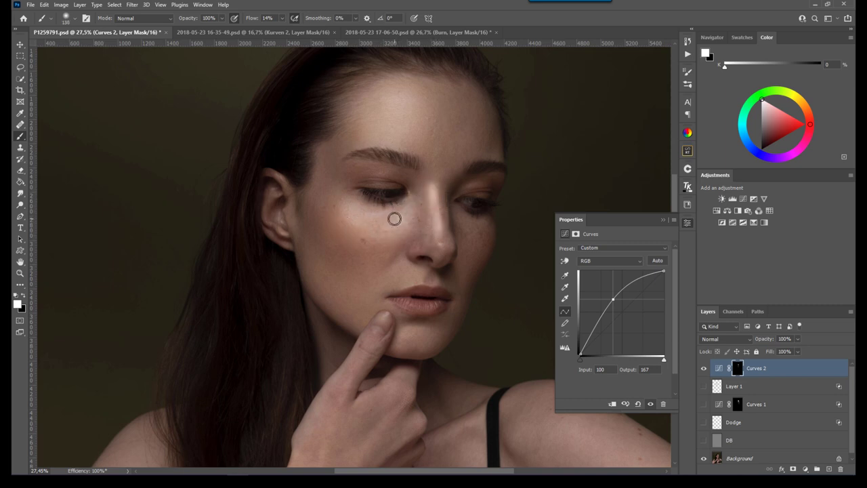
drag(401, 121, 414, 105)
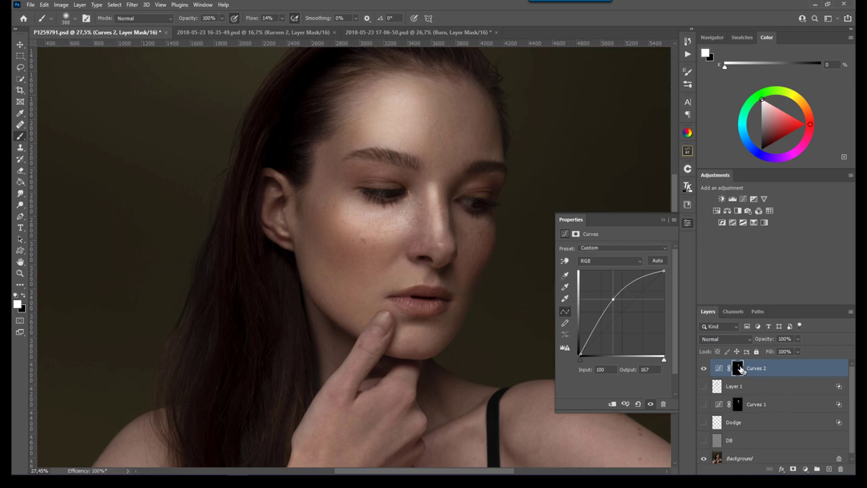
- Apply the Merged image to the Curves 2 mask using Multiply blending
alt+click(739, 369)
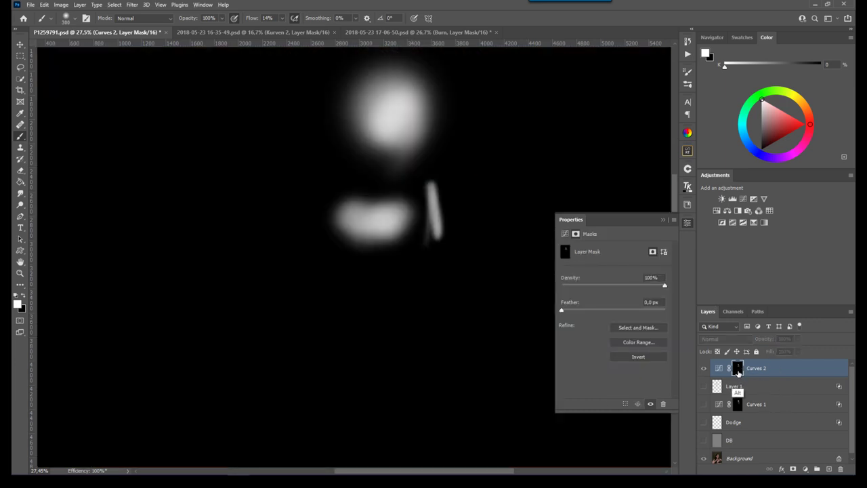
alt+click(738, 368)
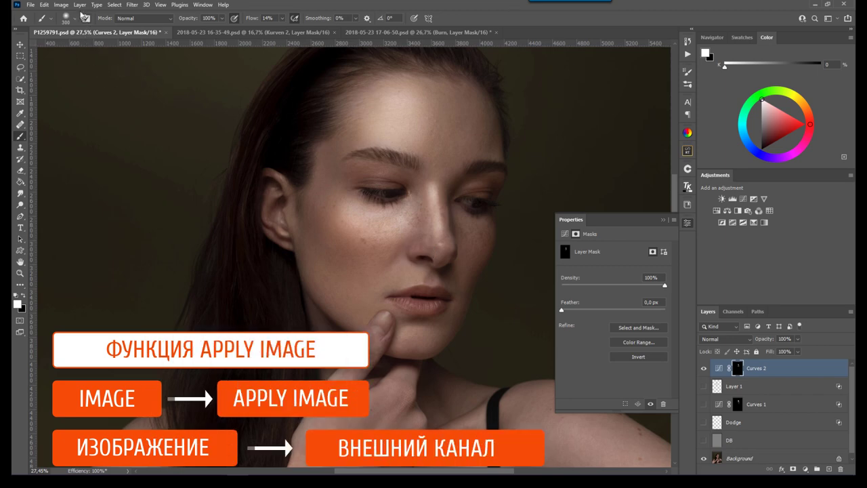
click(62, 5)
click(94, 134)
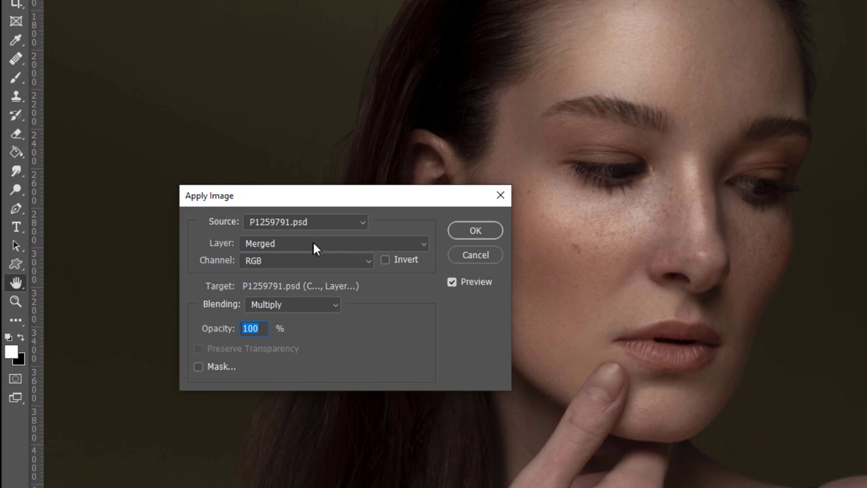
click(308, 244)
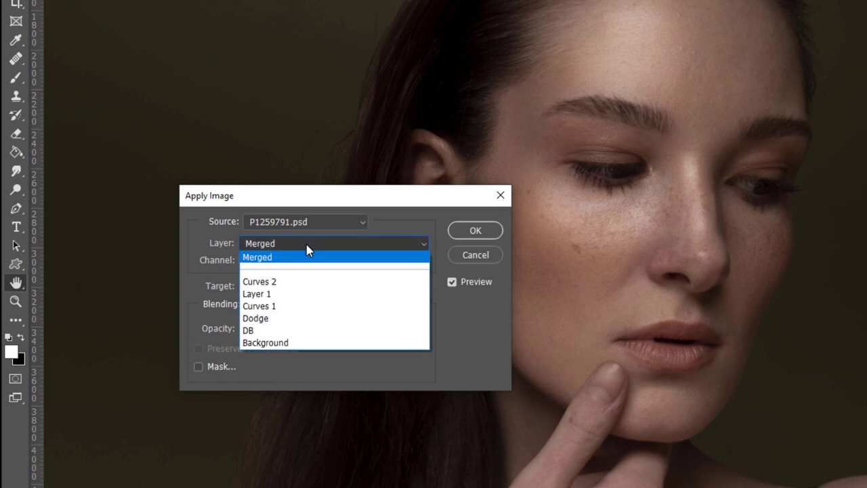
click(309, 242)
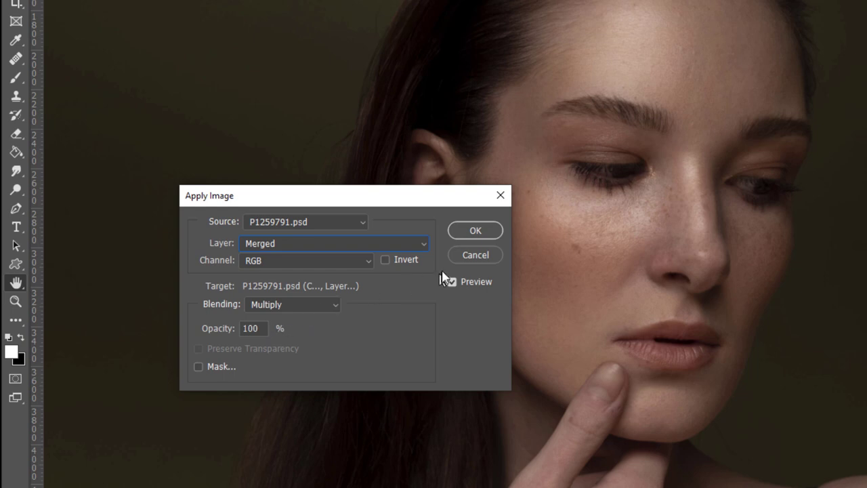
click(477, 231)
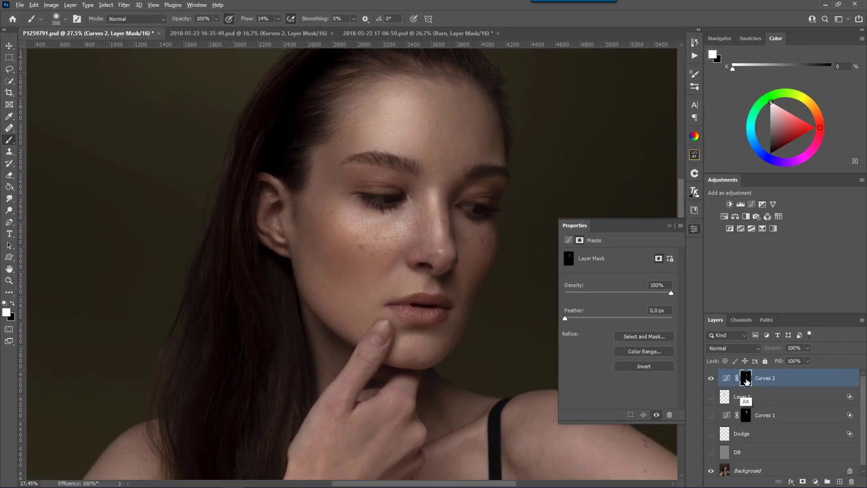
- Inspect the Curves 2 mask around the eye, then soften its curve to 138→152
alt+click(746, 378)
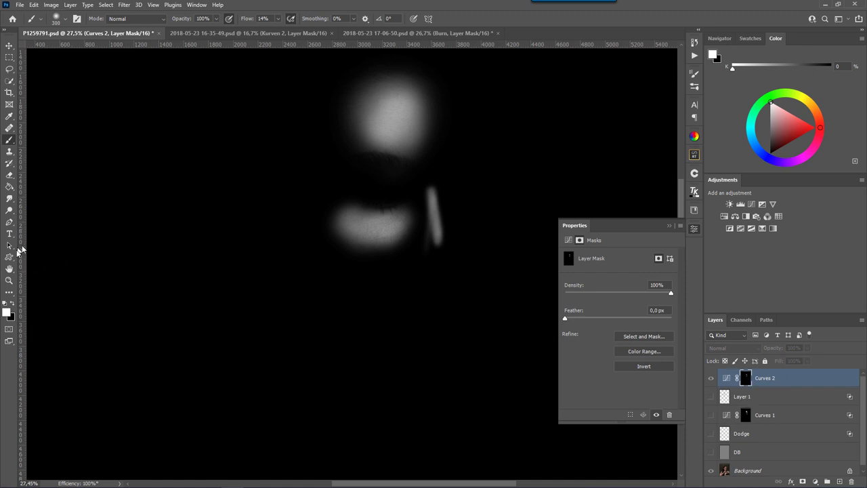
click(9, 279)
drag(411, 217, 464, 200)
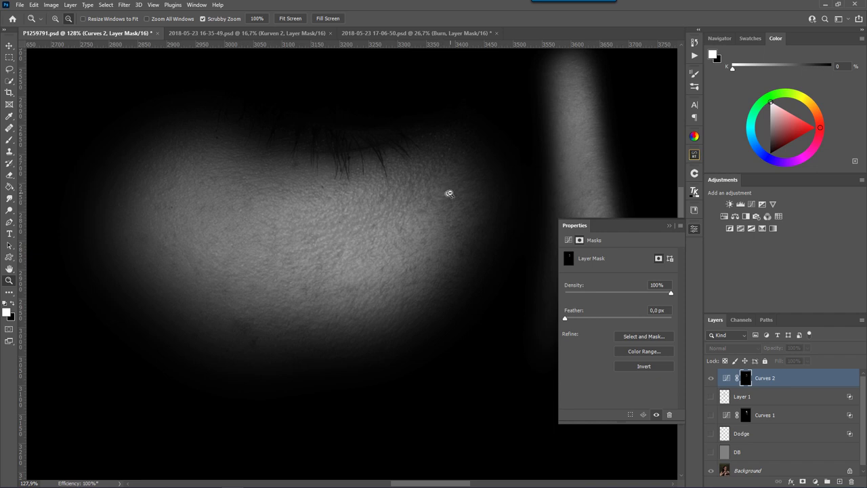
drag(449, 193, 368, 237)
click(568, 240)
drag(618, 307, 630, 312)
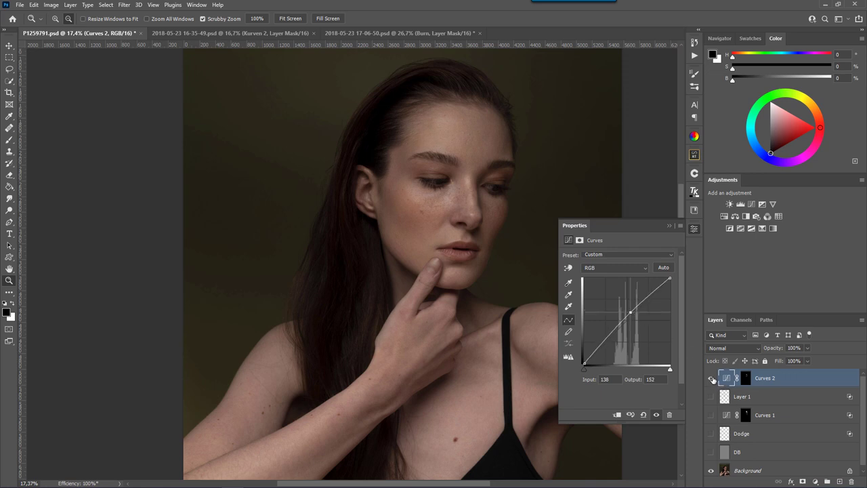
- Compare the photo with and without Curves 2, leaving Curves 2 hidden
click(712, 379)
click(712, 379)
click(712, 380)
- Add a darkening Curves 3 layer (169→105) and invert its mask to hide the effect
click(753, 205)
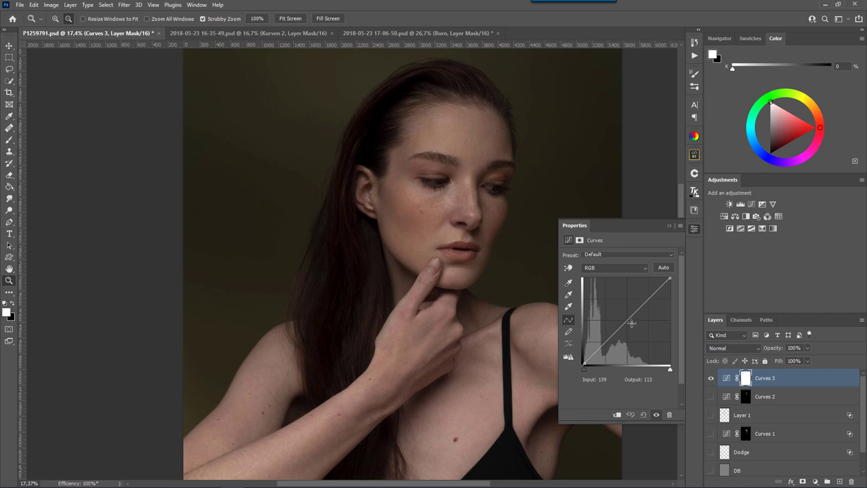
drag(632, 323, 640, 328)
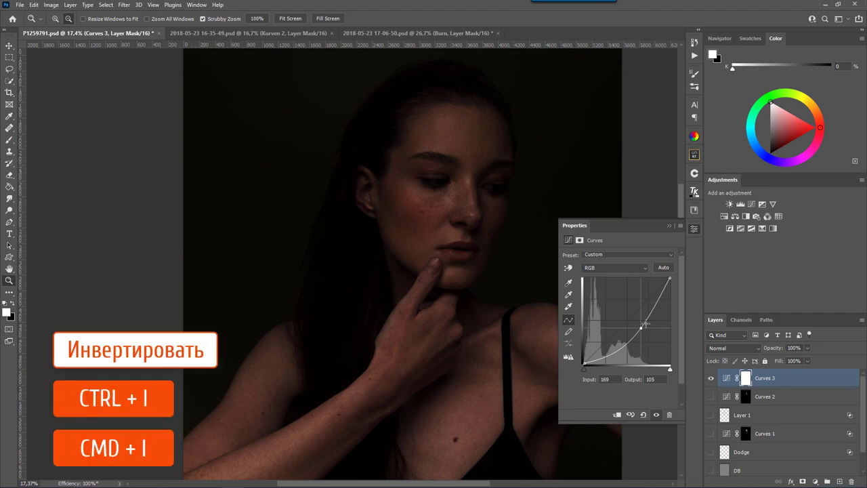
key(ctrl+i)
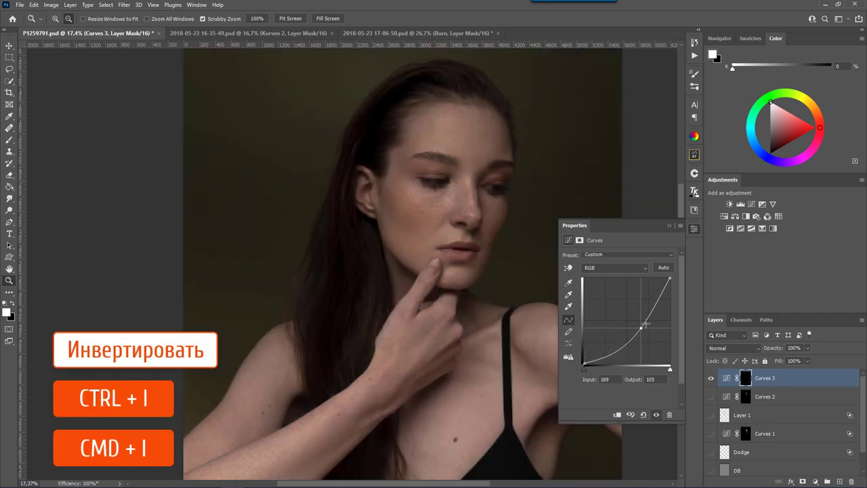
key(b)
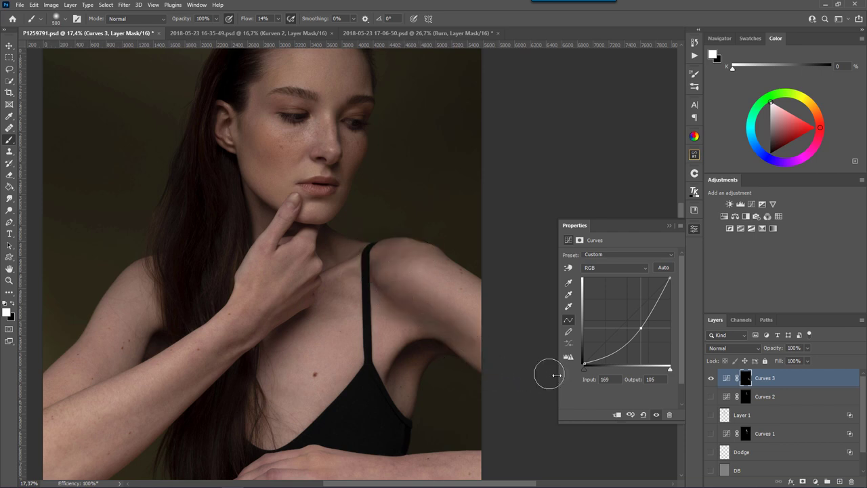
- Apply the inverted merged image to the Curves 3 mask via Apply Image
click(51, 4)
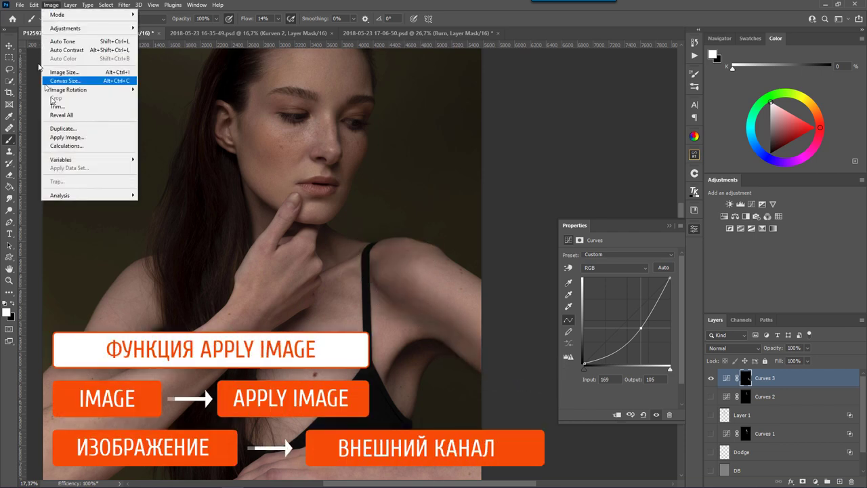
click(76, 140)
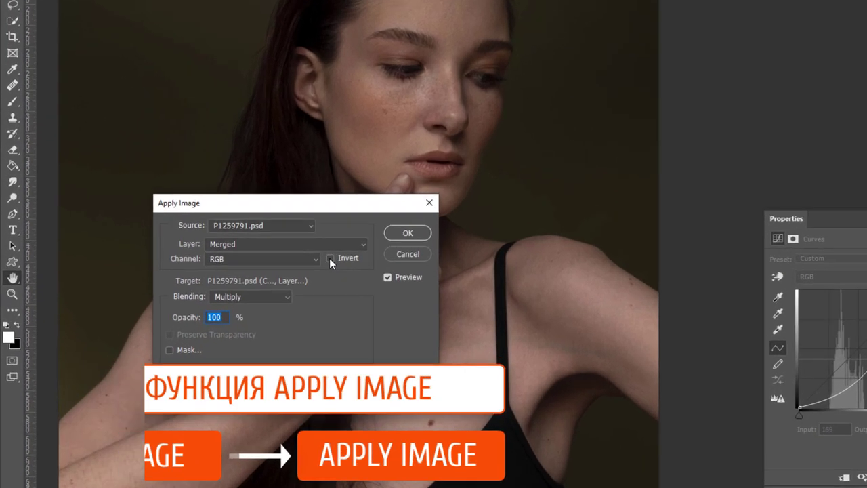
click(241, 255)
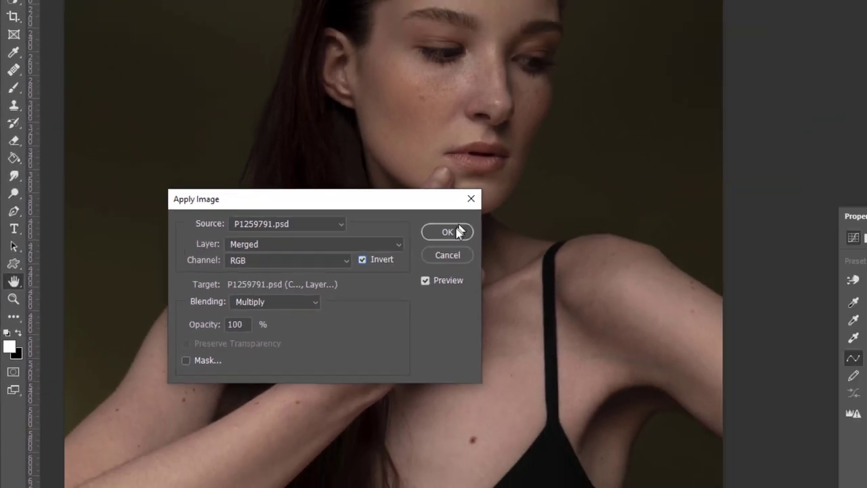
click(301, 233)
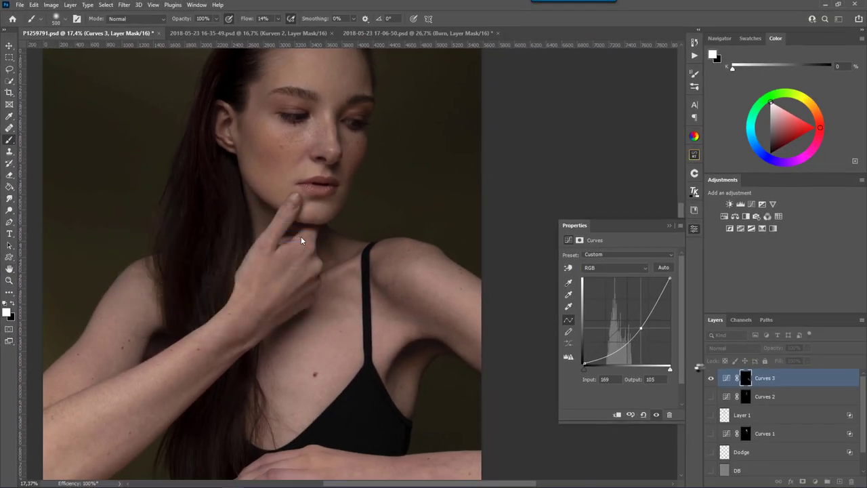
- Check the Curves 3 mask, ease its darkening to 133→116, and ready black for painting the mask
alt+click(746, 380)
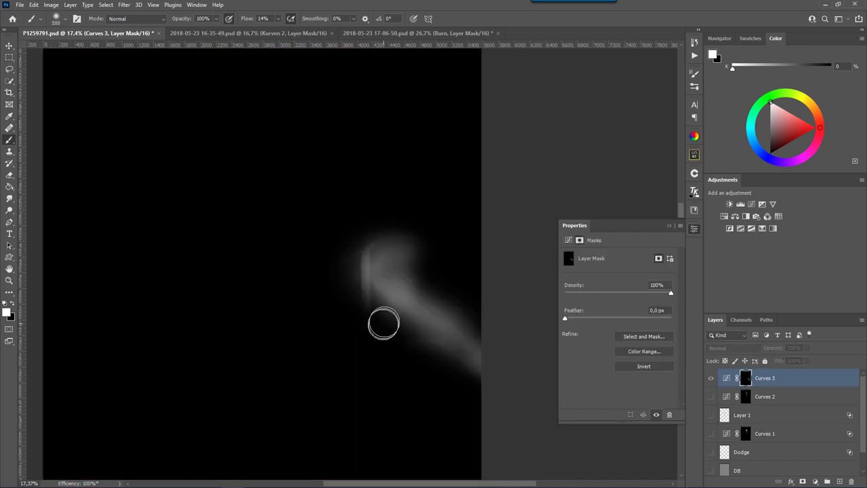
click(727, 379)
drag(627, 315, 631, 326)
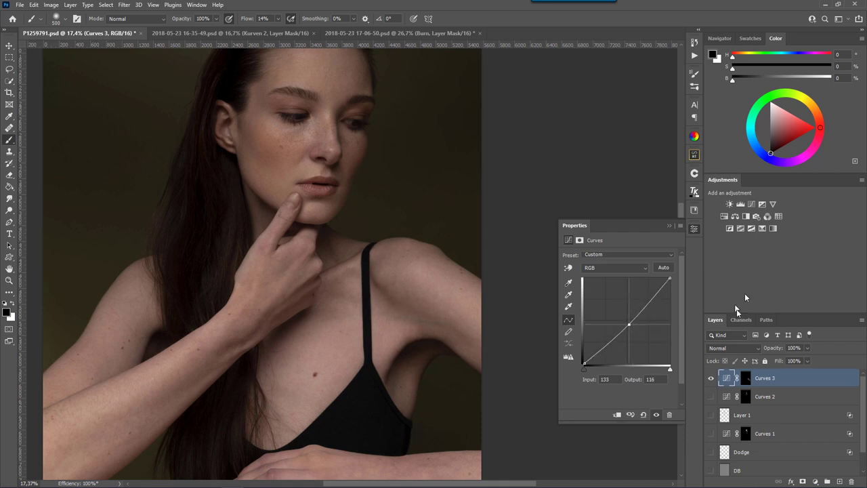
click(693, 229)
click(745, 383)
key(x)
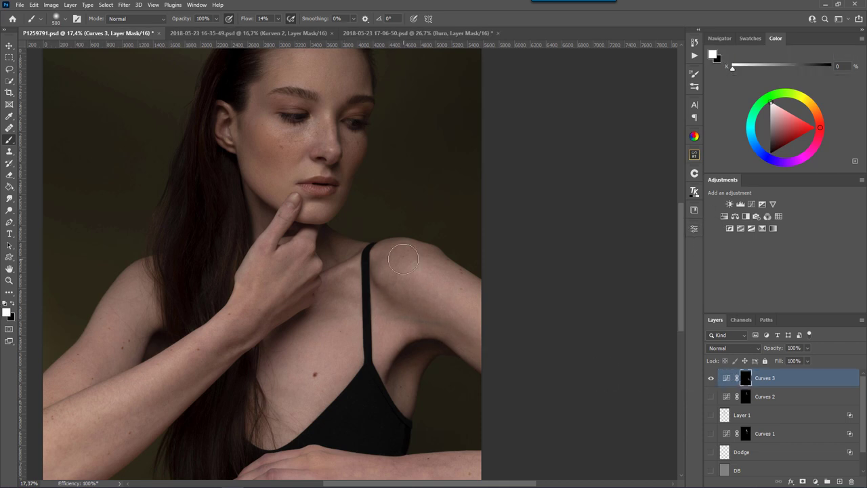
key(x)
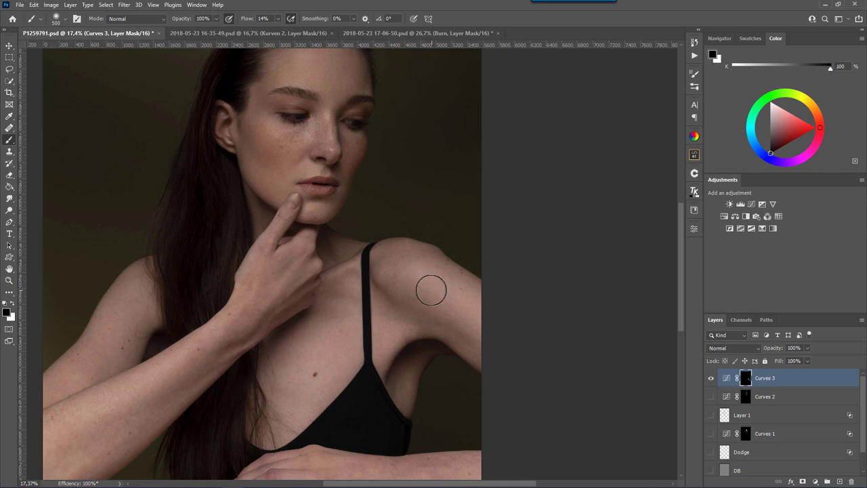